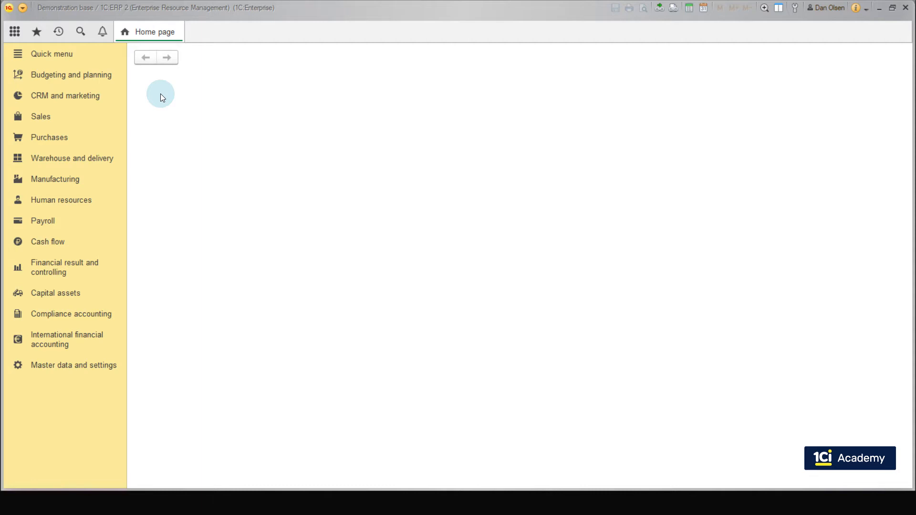
- Create a product segment with the description SBS Category and the generation method Generate manually
left_click(100, 101)
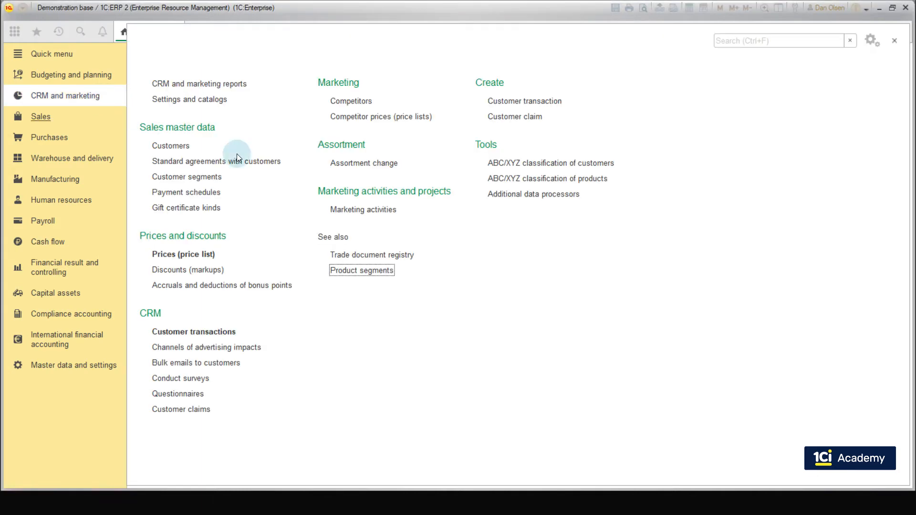
left_click(362, 270)
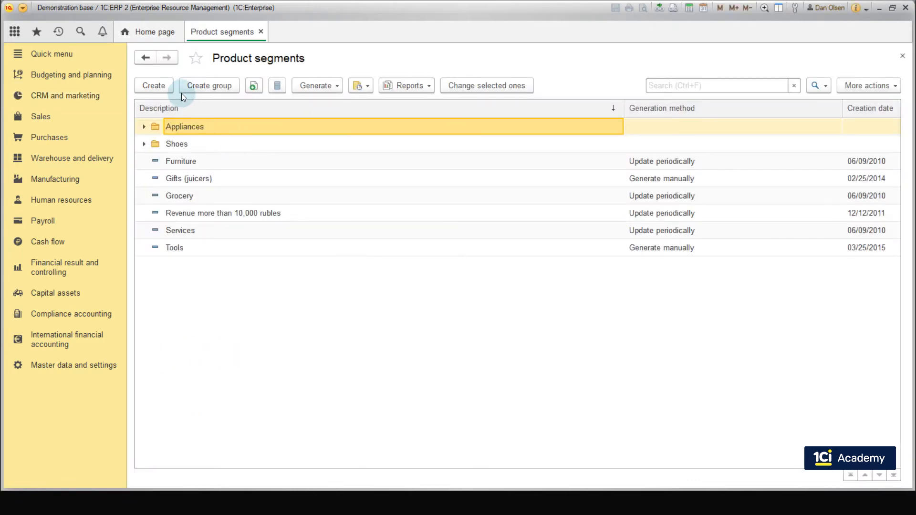
left_click(163, 86)
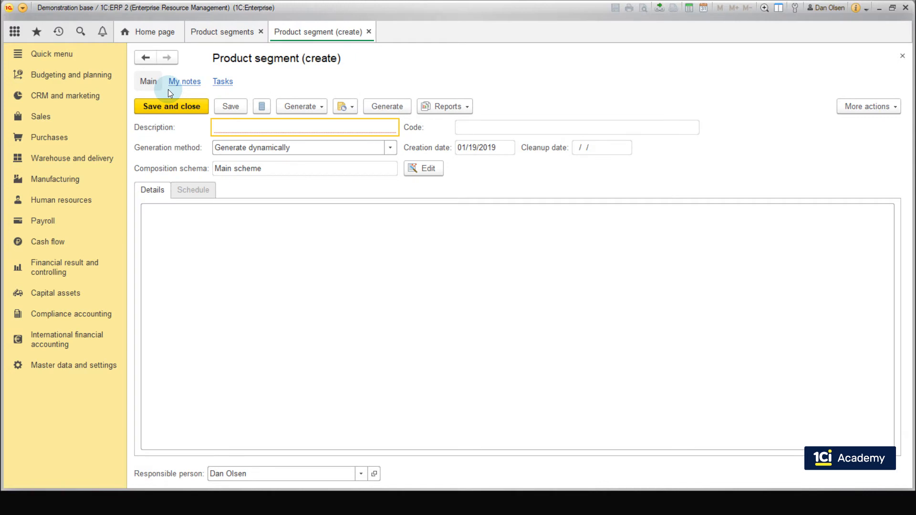
type("SBS Category")
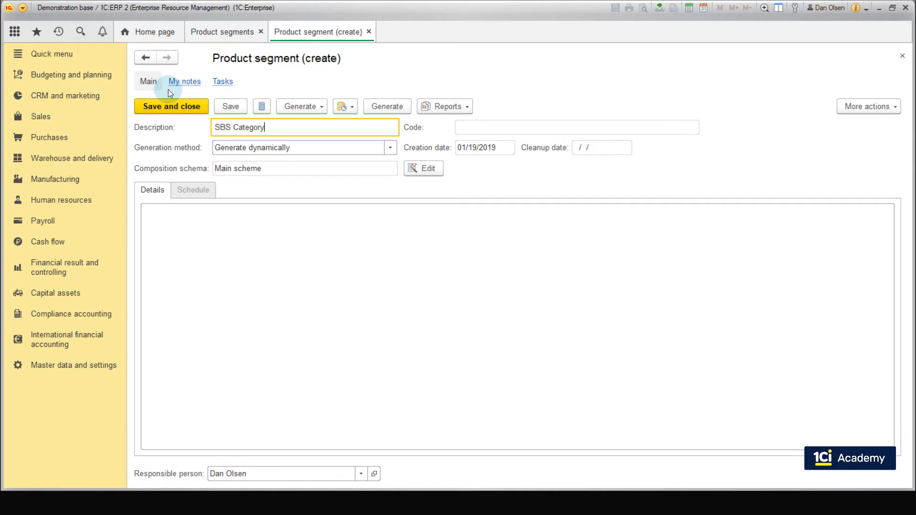
left_click(392, 149)
left_click(340, 202)
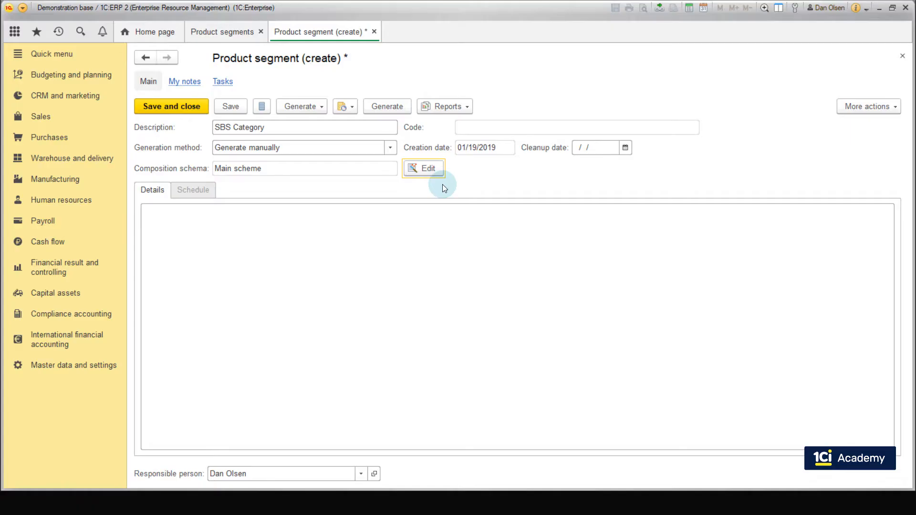
- Edit the segment's composition schema, adding a filter where Products.Product category is equal to Lux, and finish editing
left_click(431, 171)
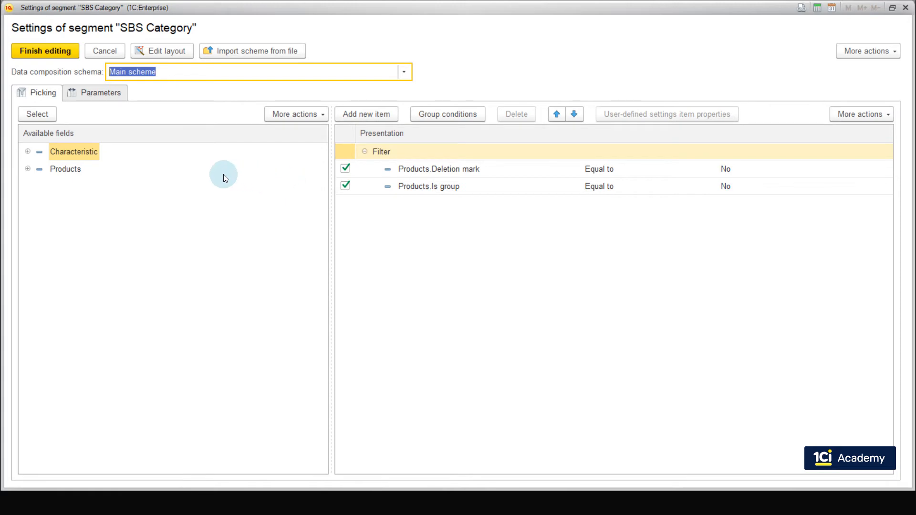
left_click(81, 171)
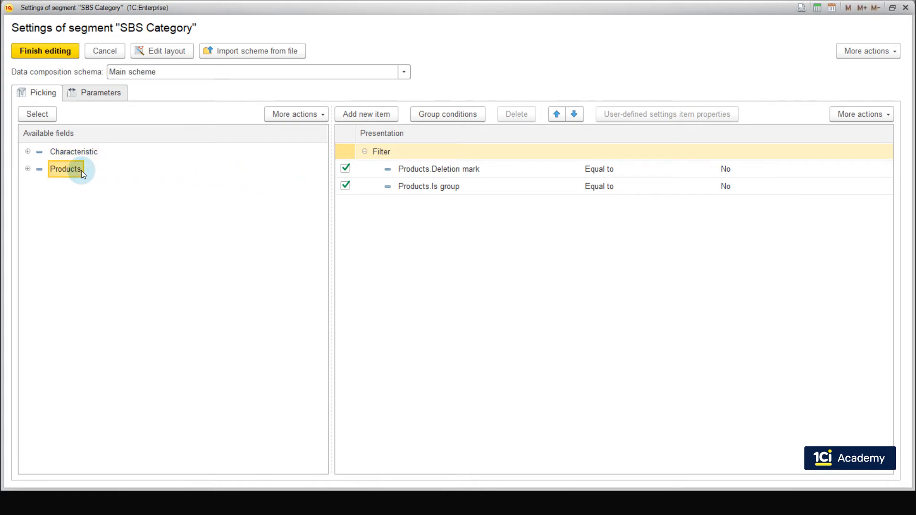
left_click(28, 169)
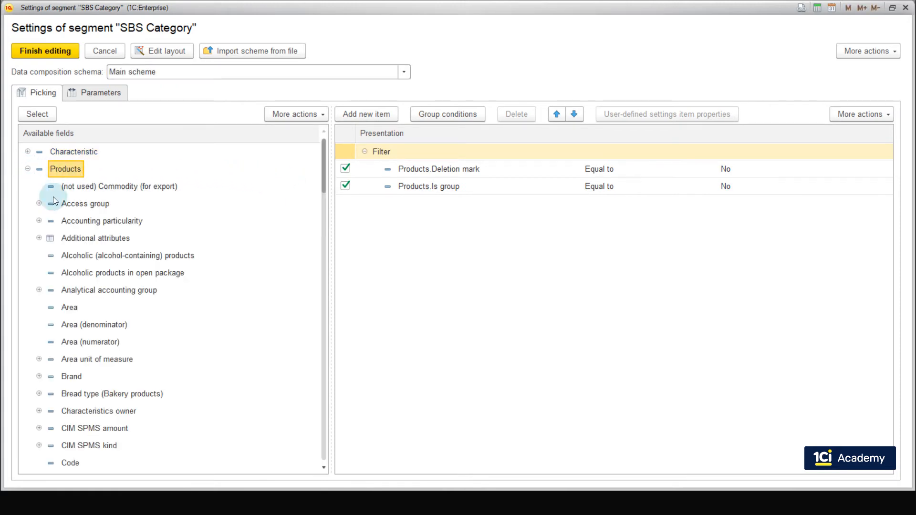
scroll(82, 257, "down", 18)
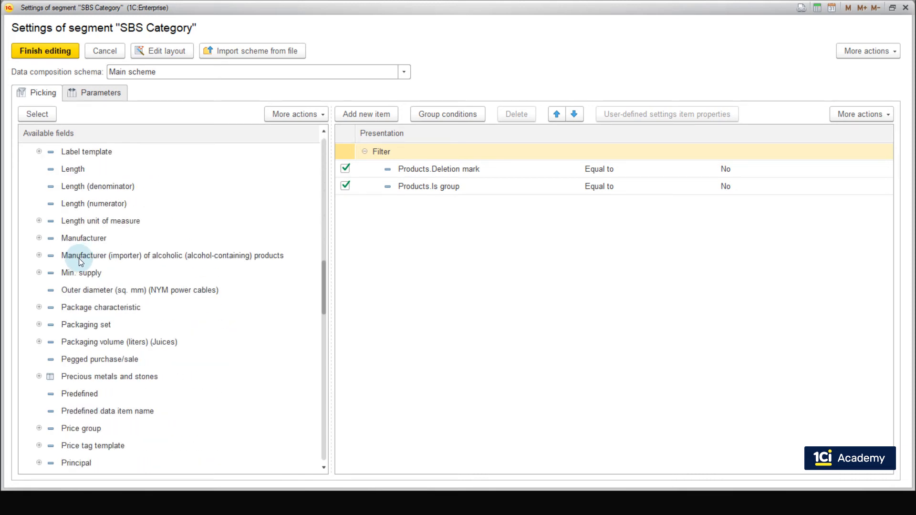
left_click(102, 290)
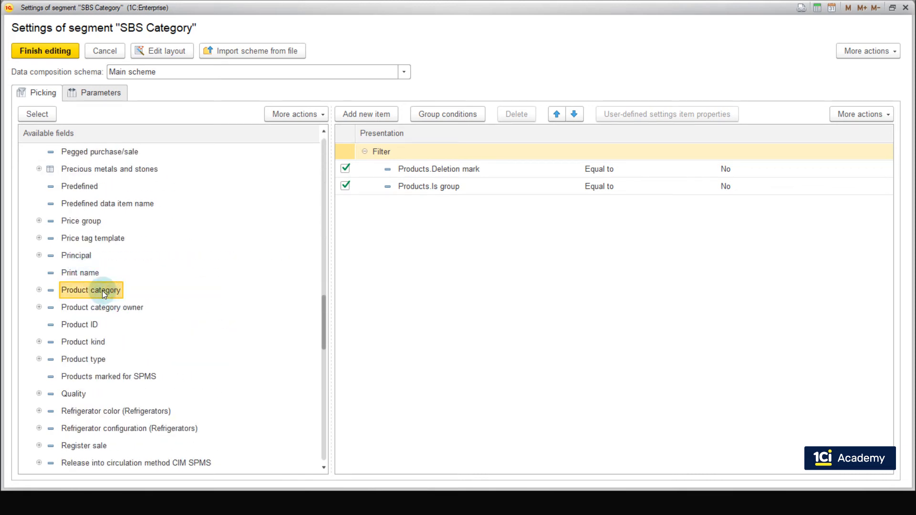
left_click_drag(102, 290, 420, 239)
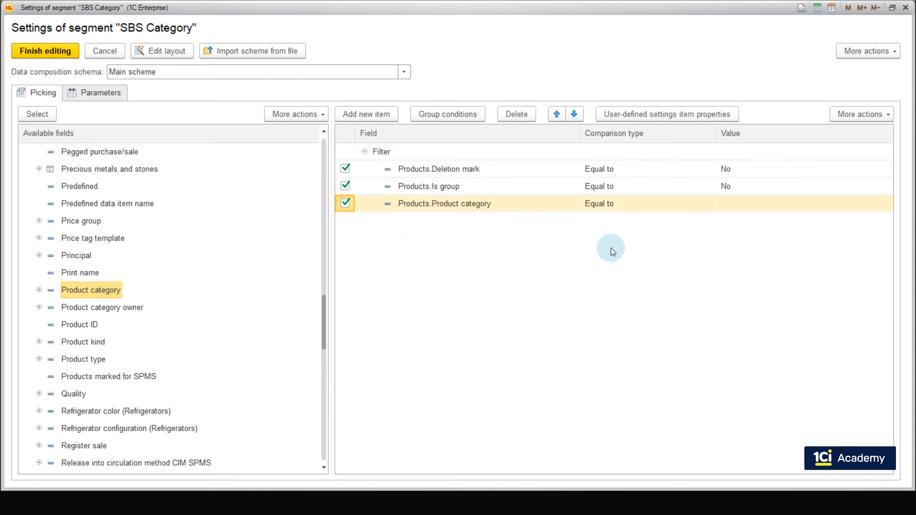
left_click(799, 205)
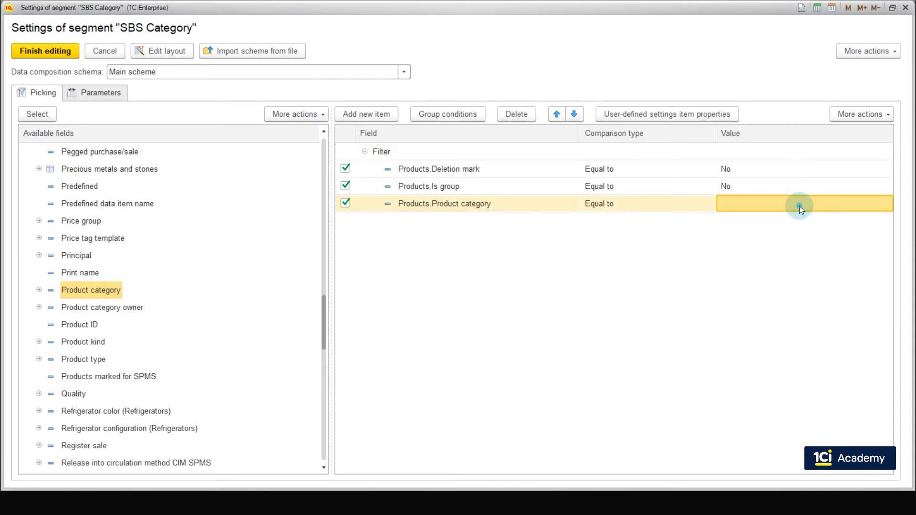
left_click(783, 225)
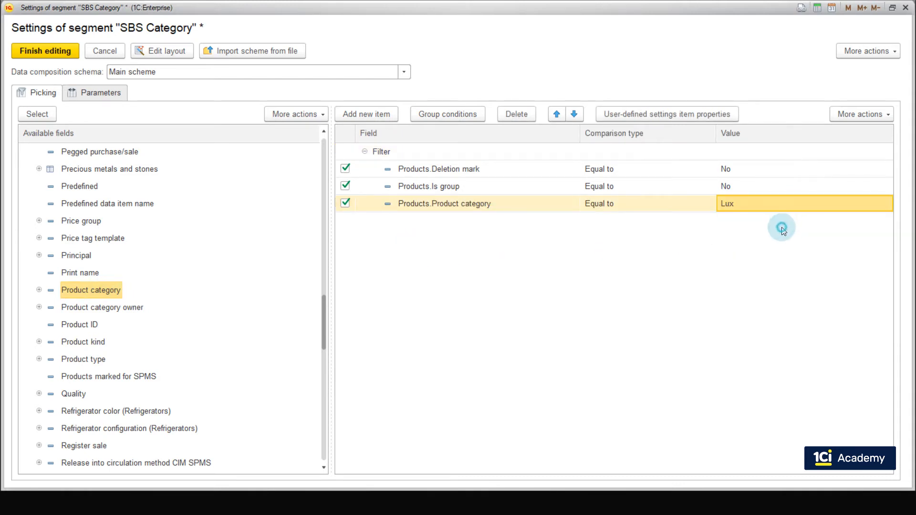
left_click(43, 53)
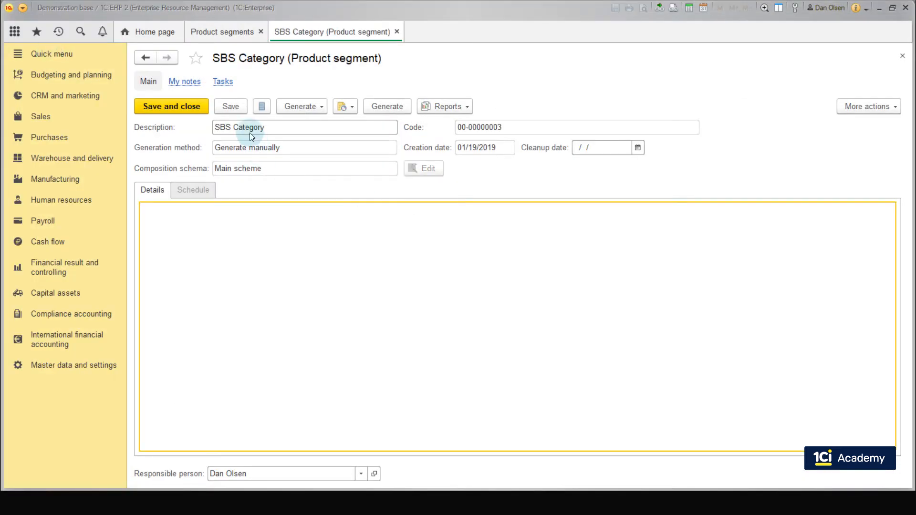
- Save and generate the SBS Category segment's content, and open its Segment content report
left_click(239, 108)
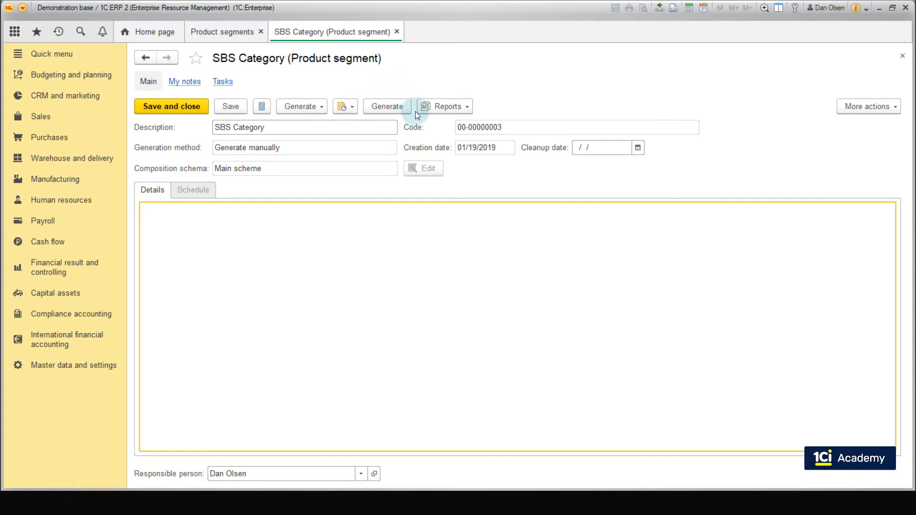
left_click(394, 106)
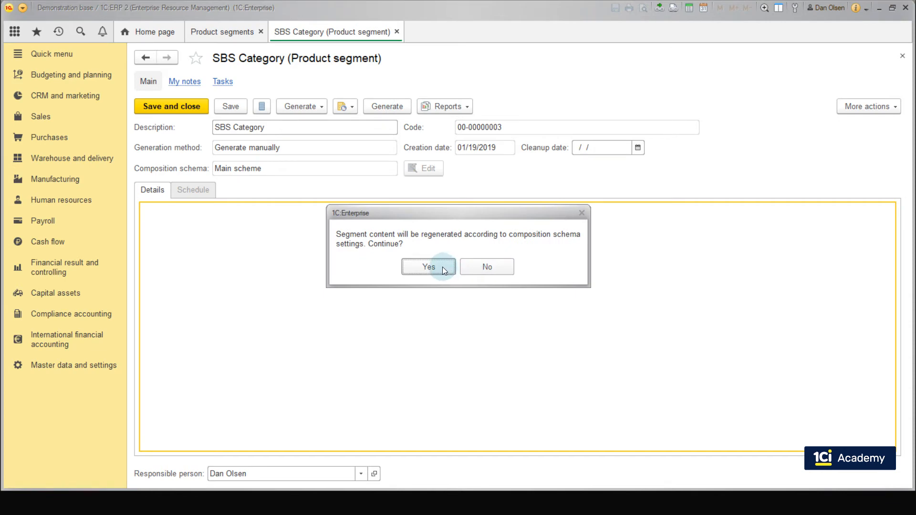
left_click(439, 269)
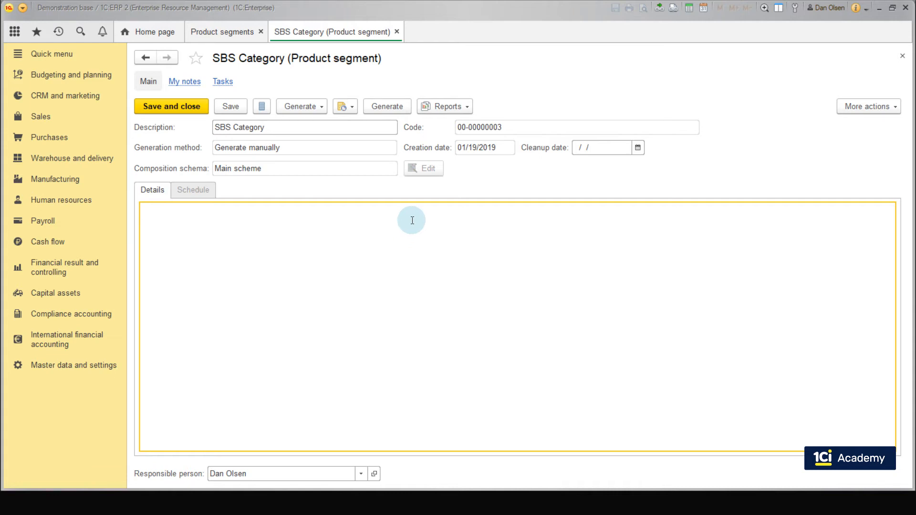
left_click(467, 110)
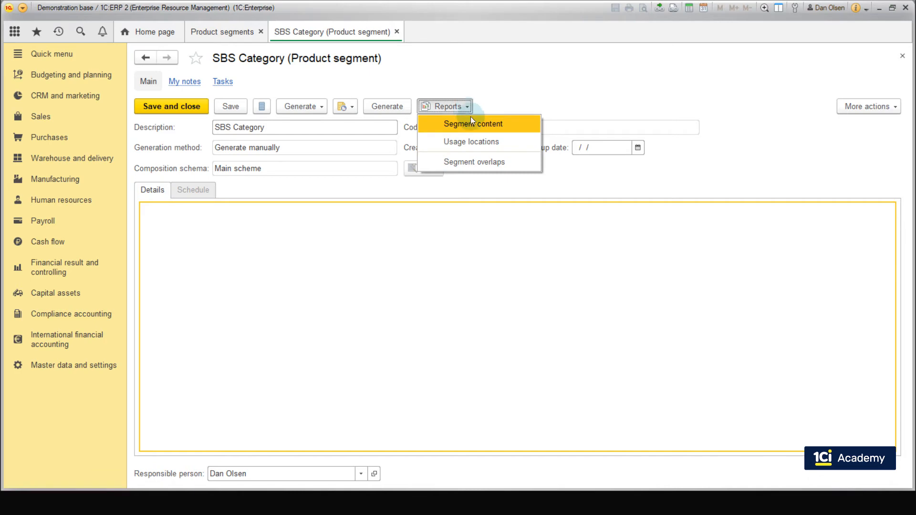
left_click(476, 125)
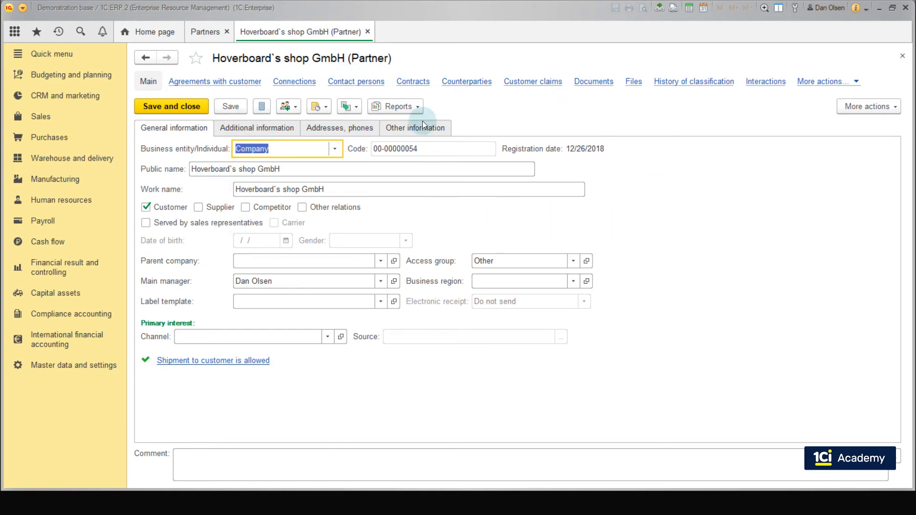
- Review the counterparties of the partner Hoverboard`s shop GmbH, and close the partner card and the Partners list
left_click(477, 82)
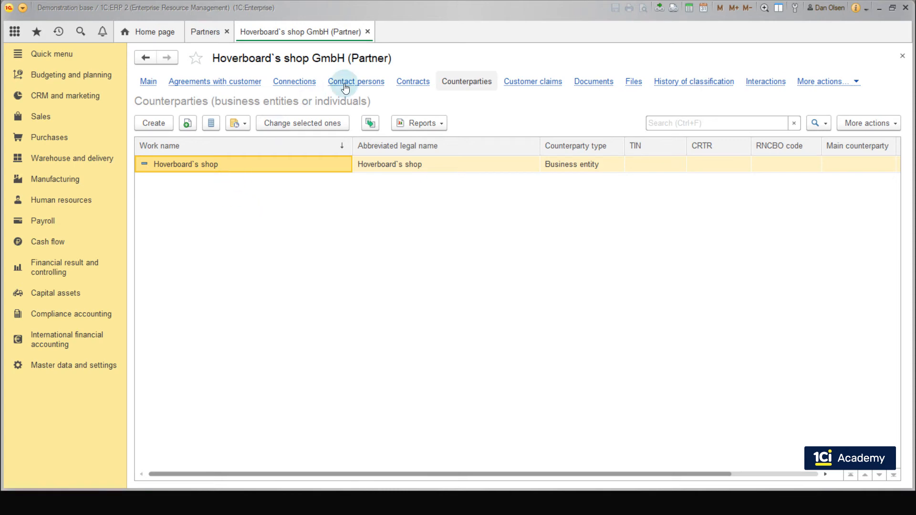
left_click(367, 32)
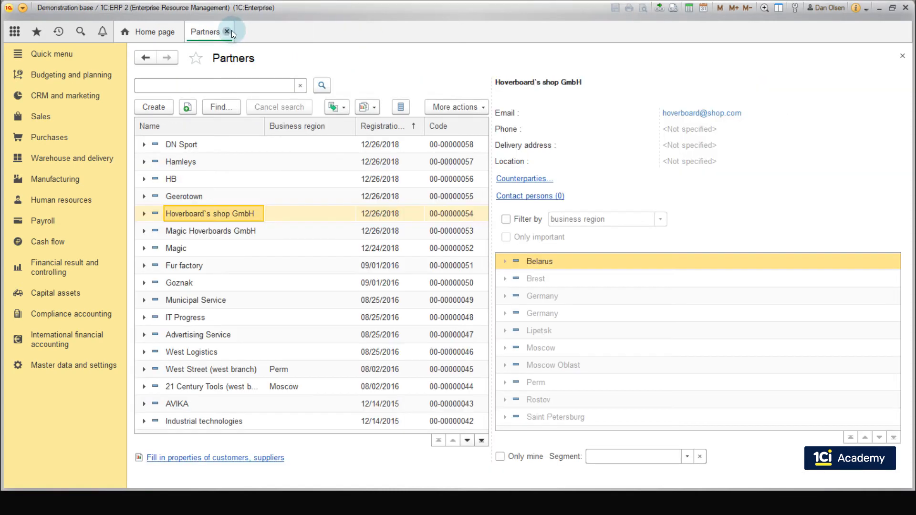
left_click(227, 31)
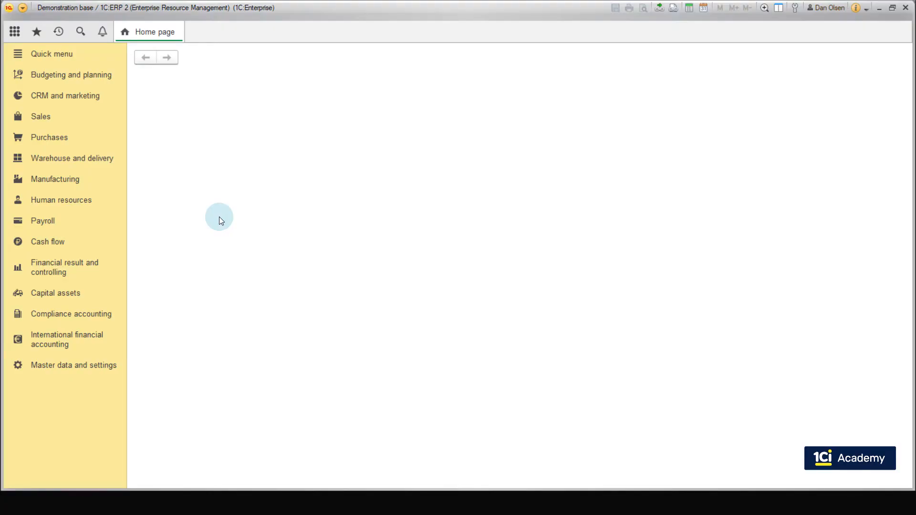
- Open the list of additional attributes from the Additional information and attributes section of the general settings
left_click(85, 368)
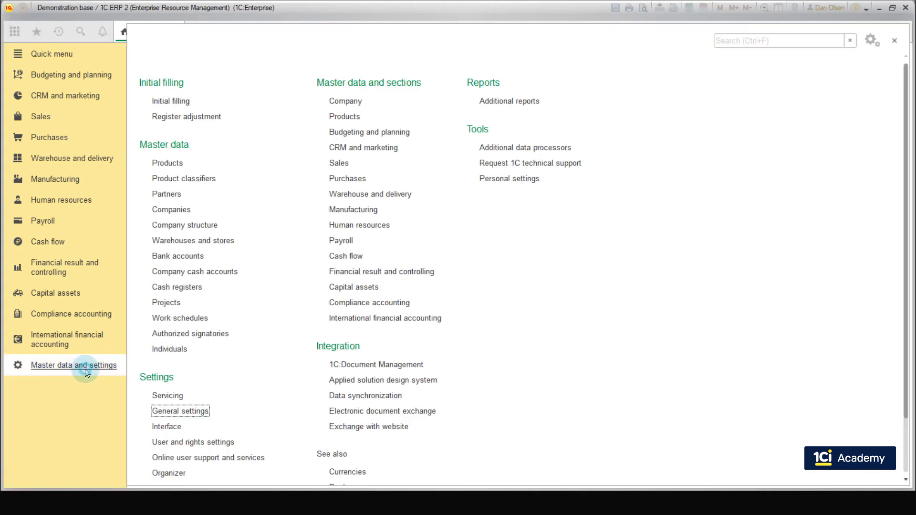
left_click(188, 413)
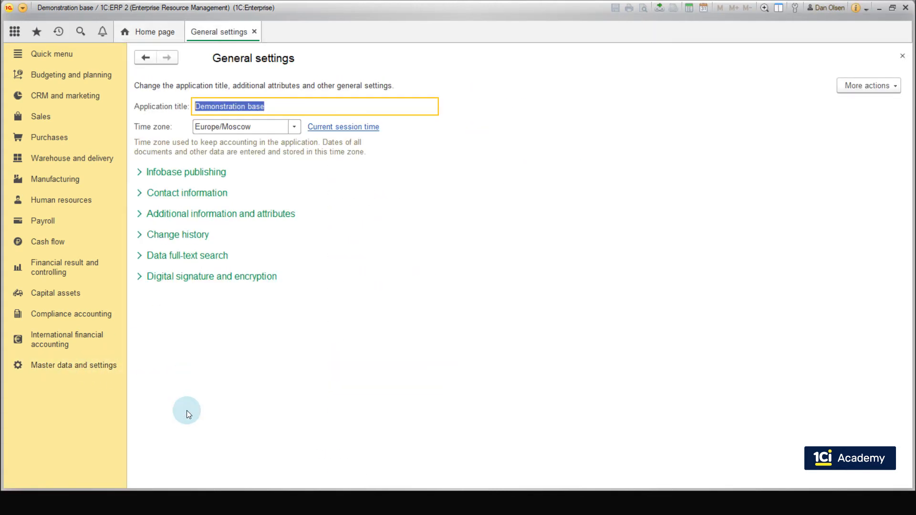
left_click(265, 216)
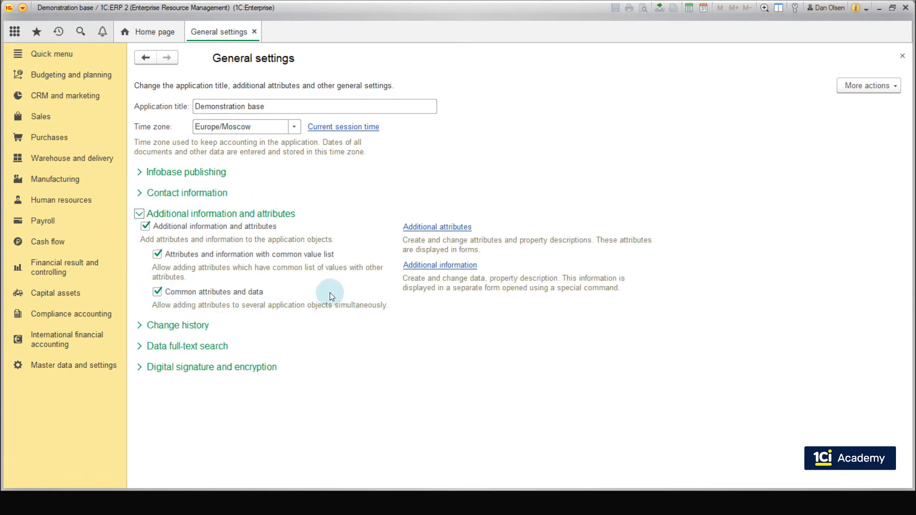
left_click(421, 227)
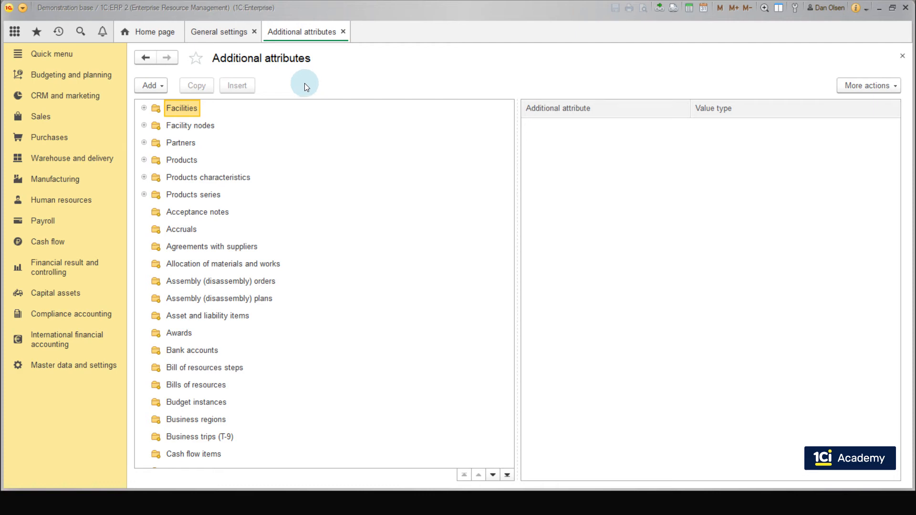
- Open the sales customer DN Sport and bring up the editing of its set of additional attributes
left_click(64, 121)
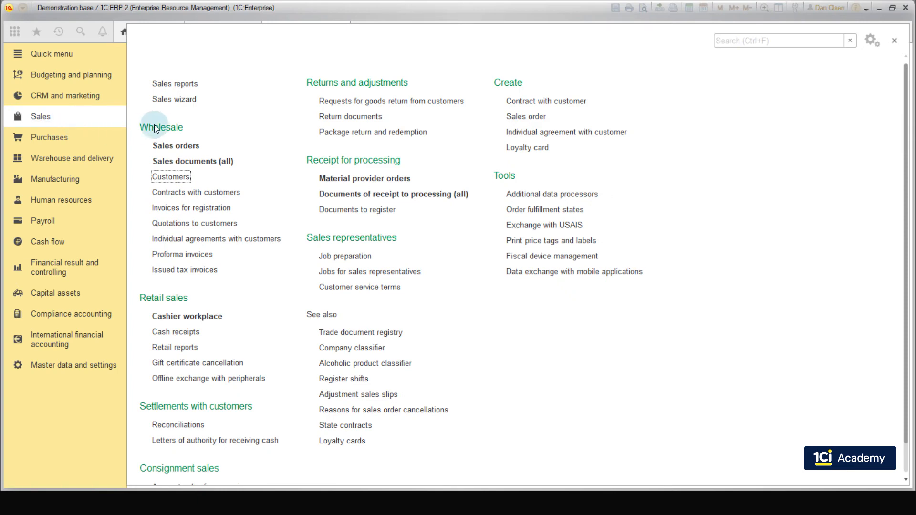
left_click(177, 176)
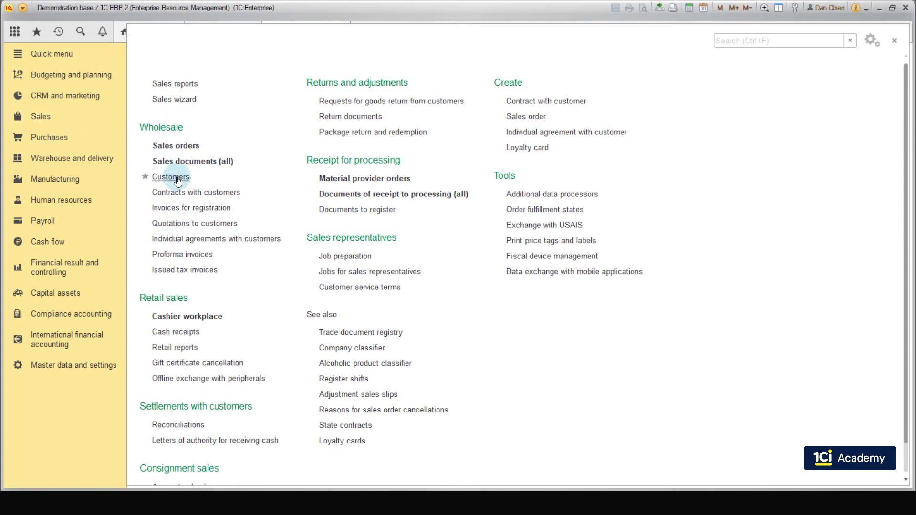
left_click(169, 145)
double_click(170, 145)
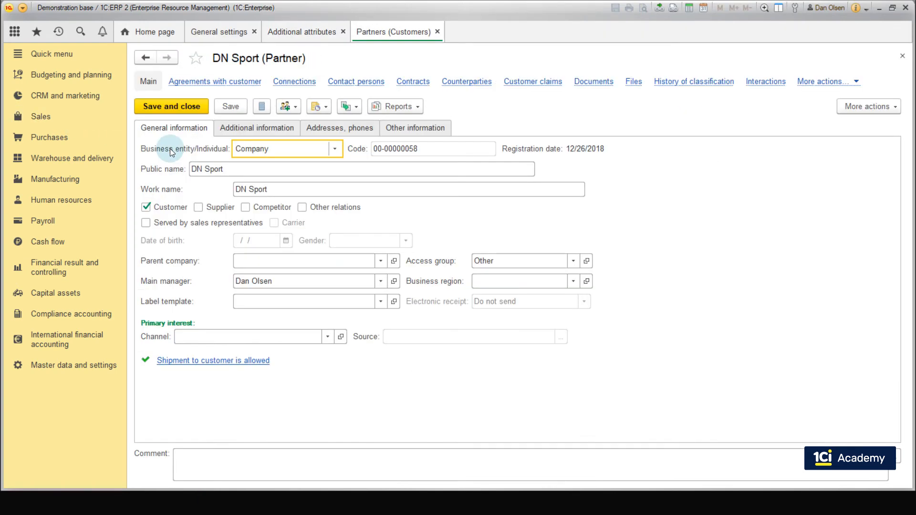
left_click(854, 108)
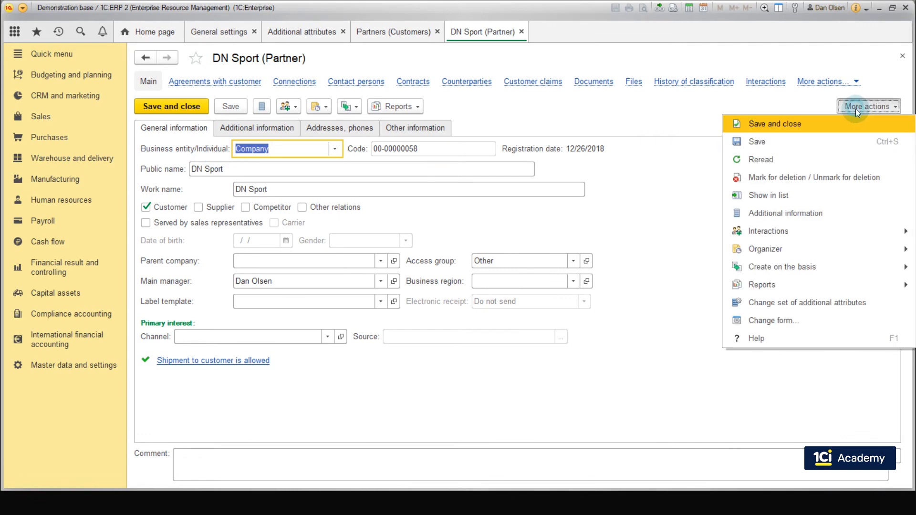
left_click(831, 301)
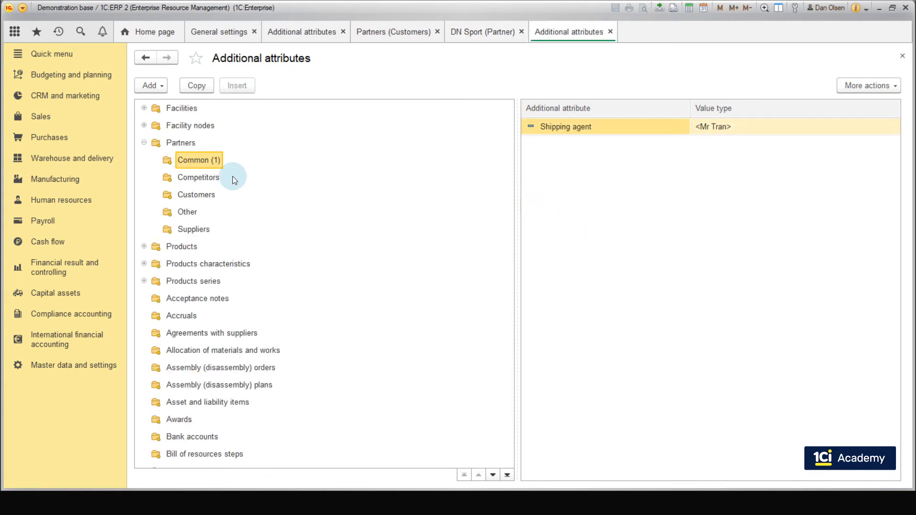
- Create a new additional attribute named Store type in the Customers set of Partners
left_click(181, 144)
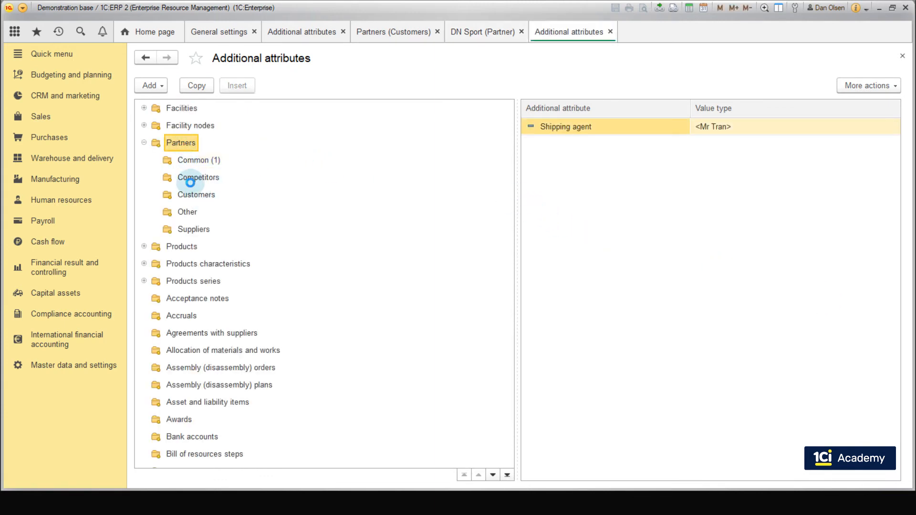
left_click(194, 196)
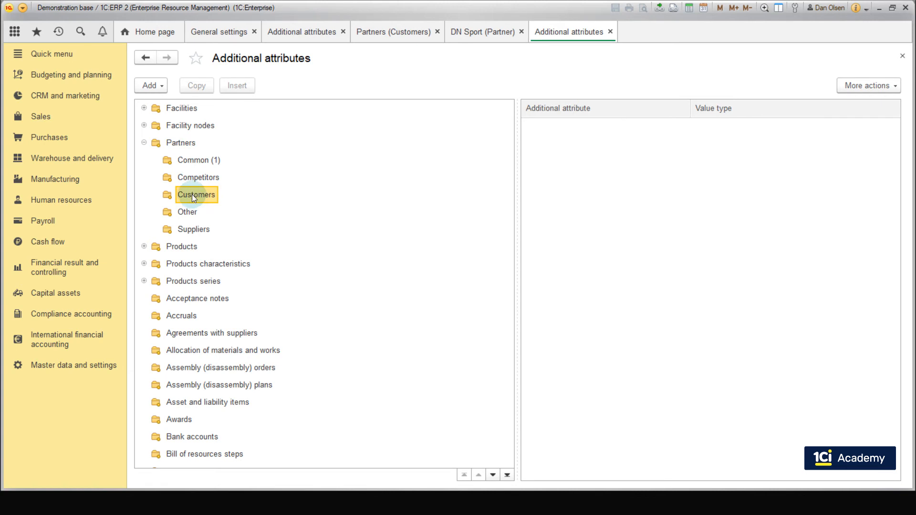
left_click(155, 88)
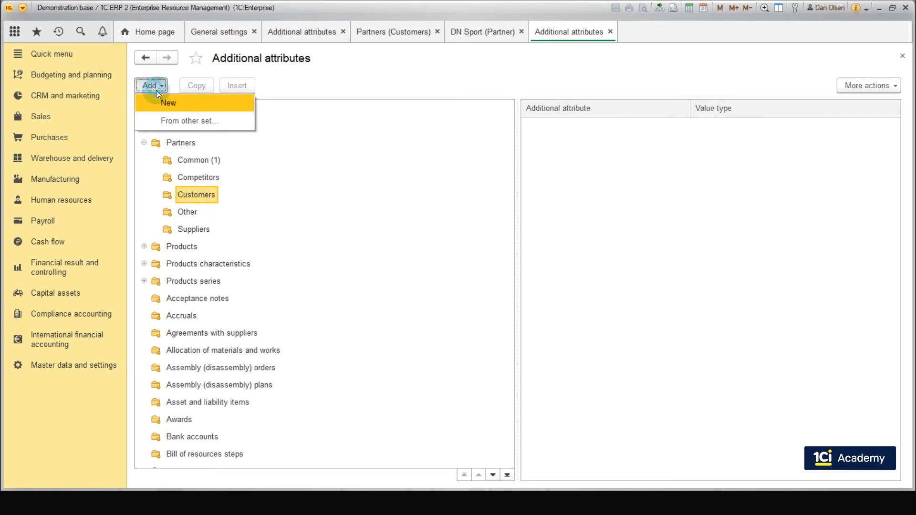
left_click(190, 109)
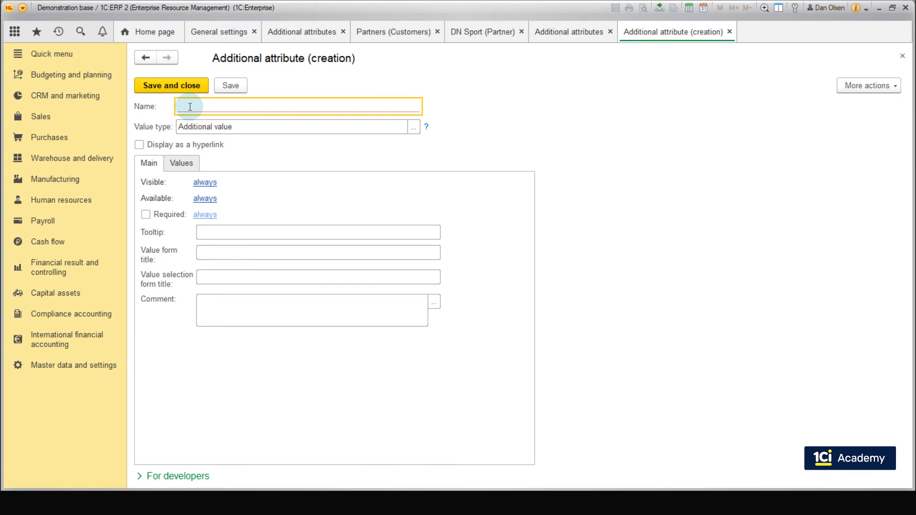
type("Store type")
left_click(443, 106)
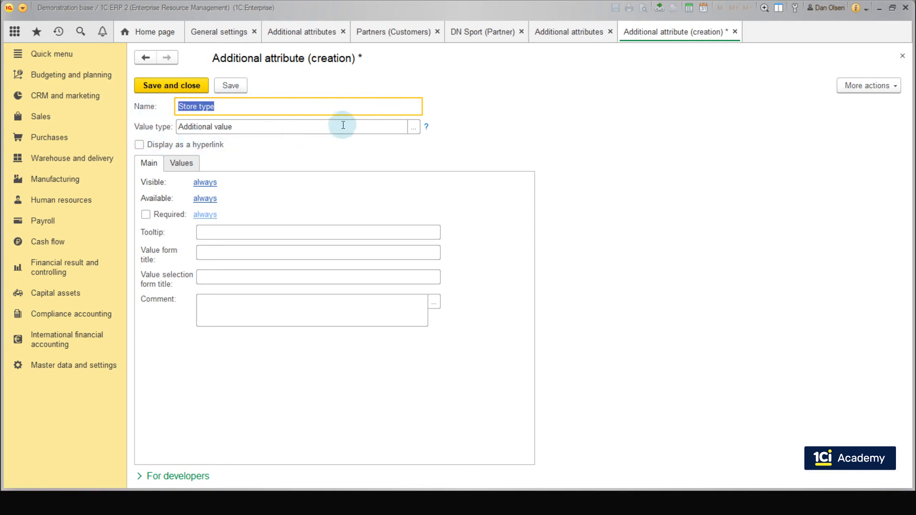
- Choose Additional value as the Store type attribute's data type and save the attribute
left_click(414, 128)
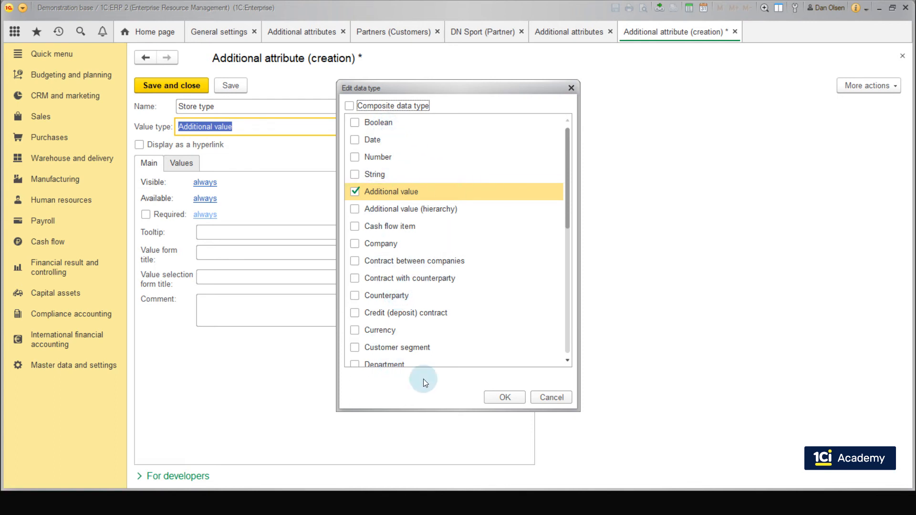
left_click(505, 397)
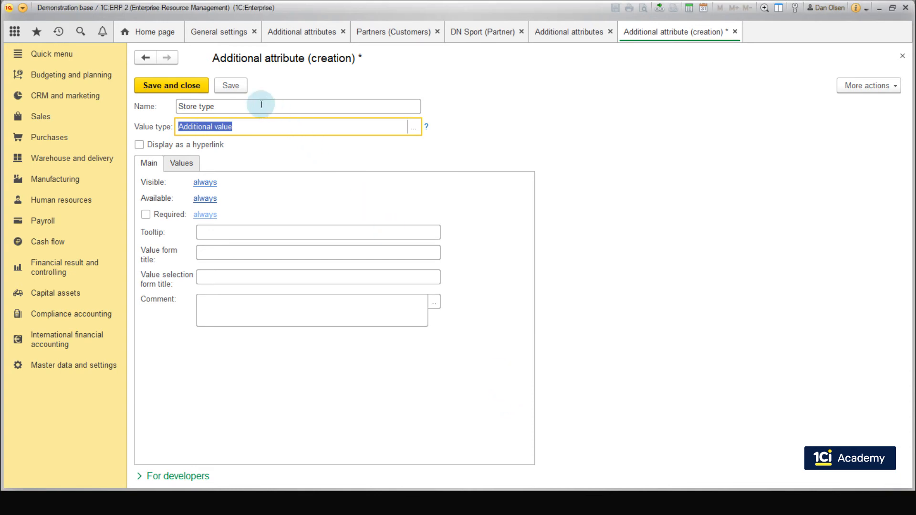
left_click(231, 87)
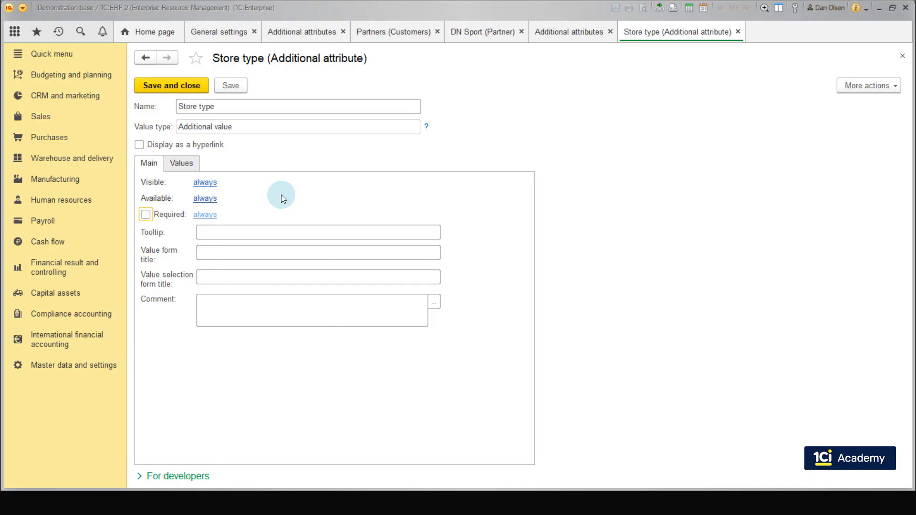
- Add the values Online store, Network store and Local store to the Store type attribute, and save and close it
left_click(194, 166)
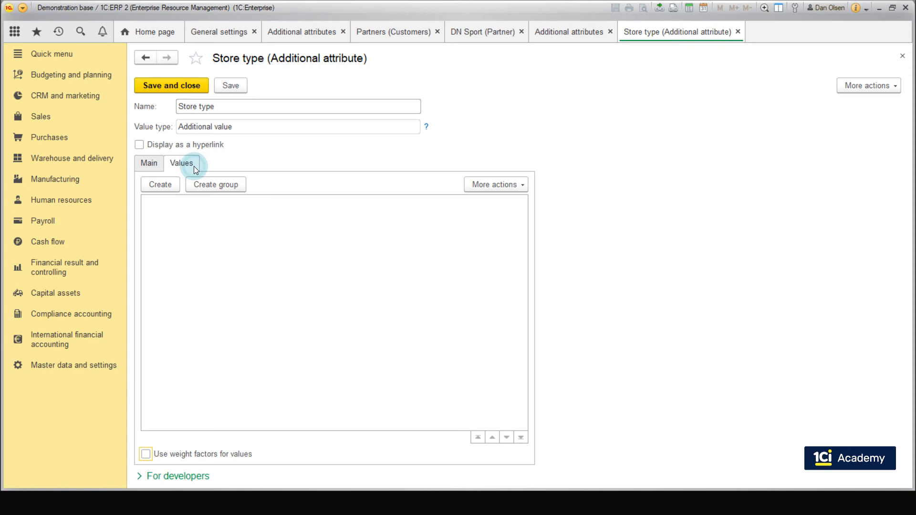
left_click(171, 185)
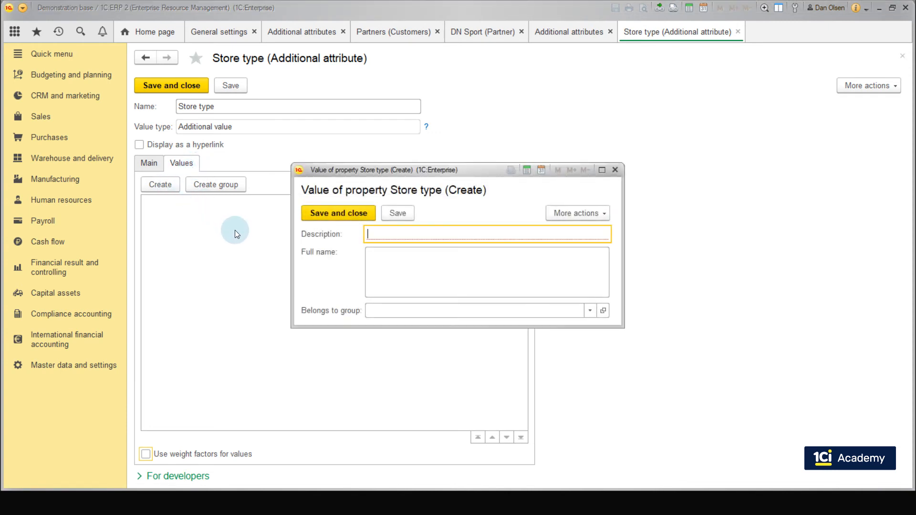
type("Online store")
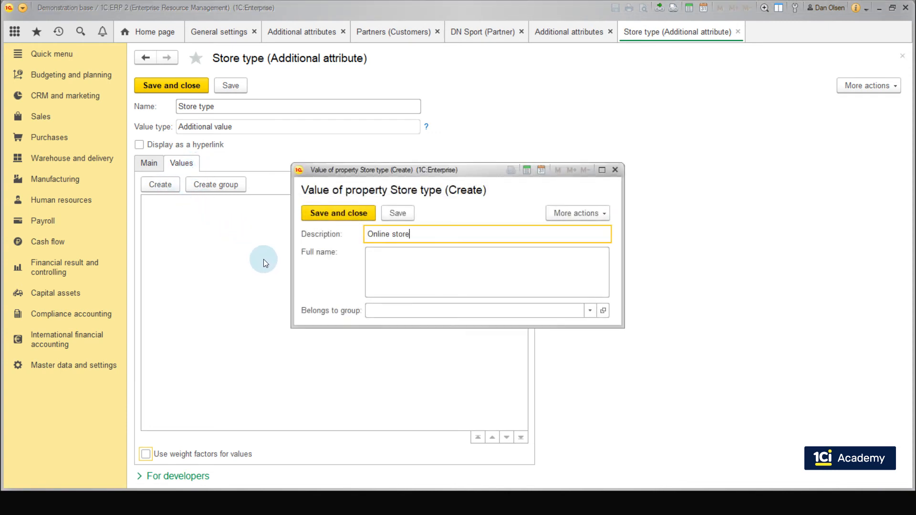
left_click(340, 214)
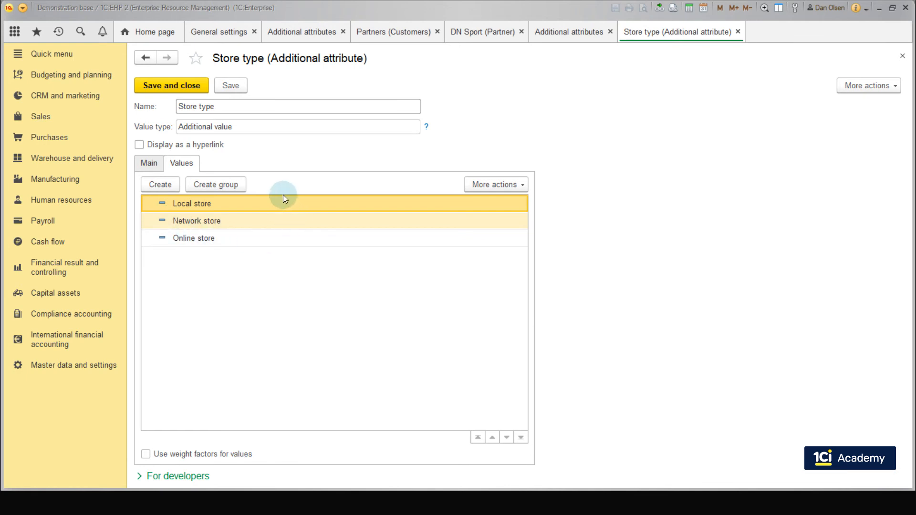
left_click(191, 83)
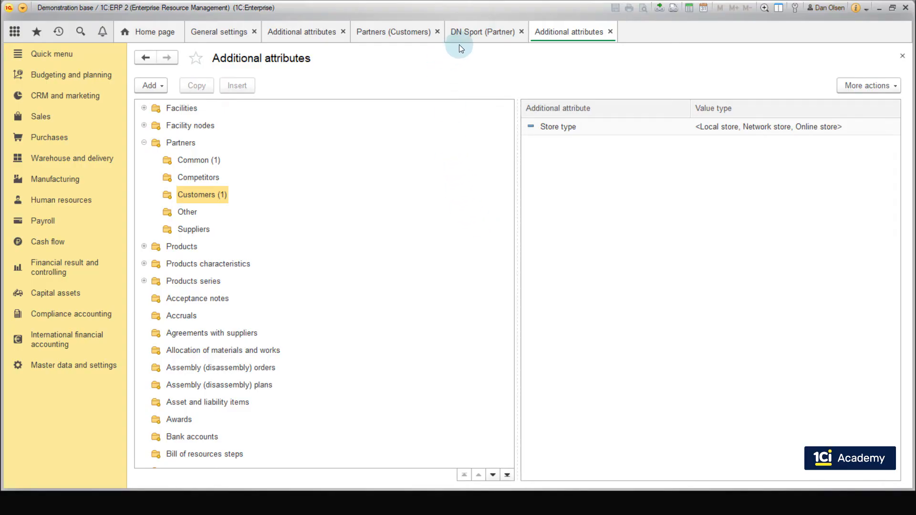
- Set the Store type of the partner DN Sport to Network store in its additional information, and save and close the card
left_click(464, 32)
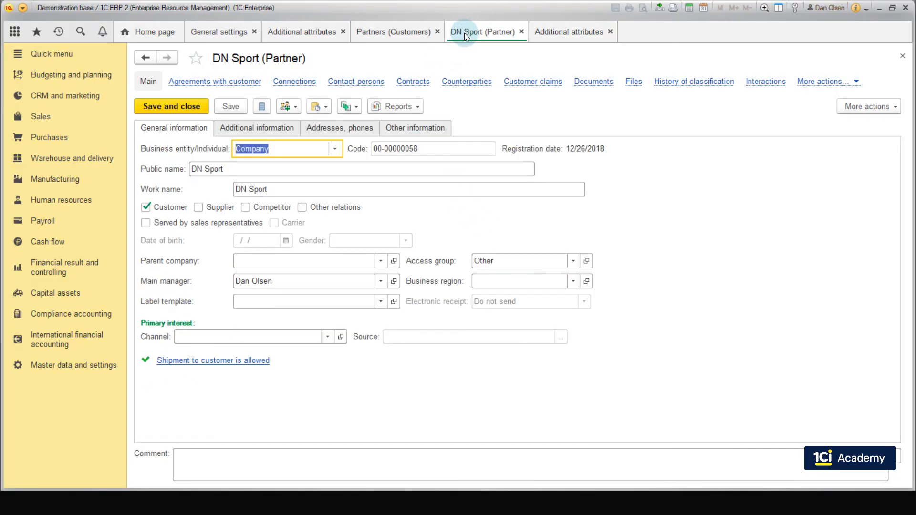
left_click(286, 128)
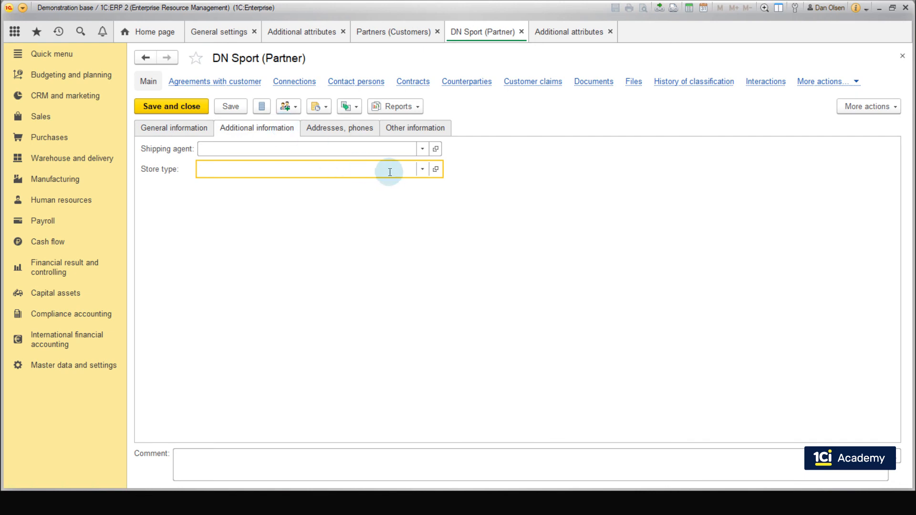
left_click(421, 170)
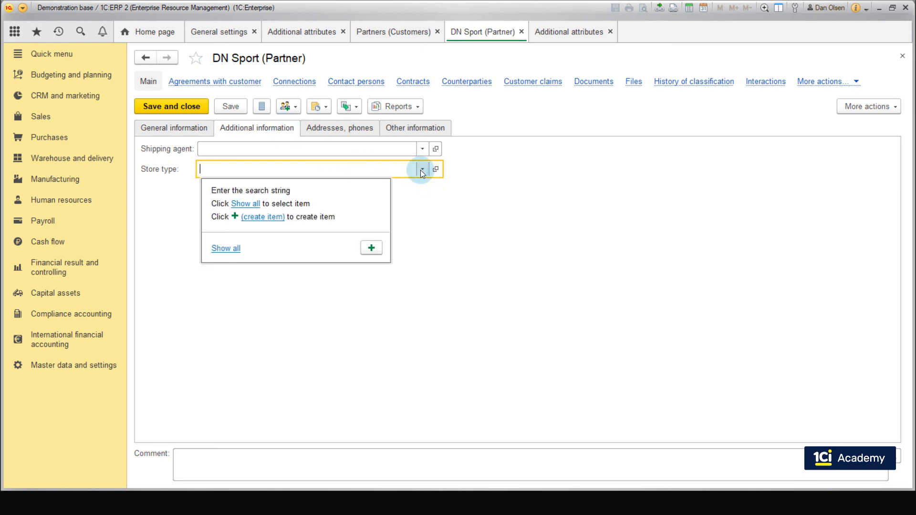
left_click(245, 203)
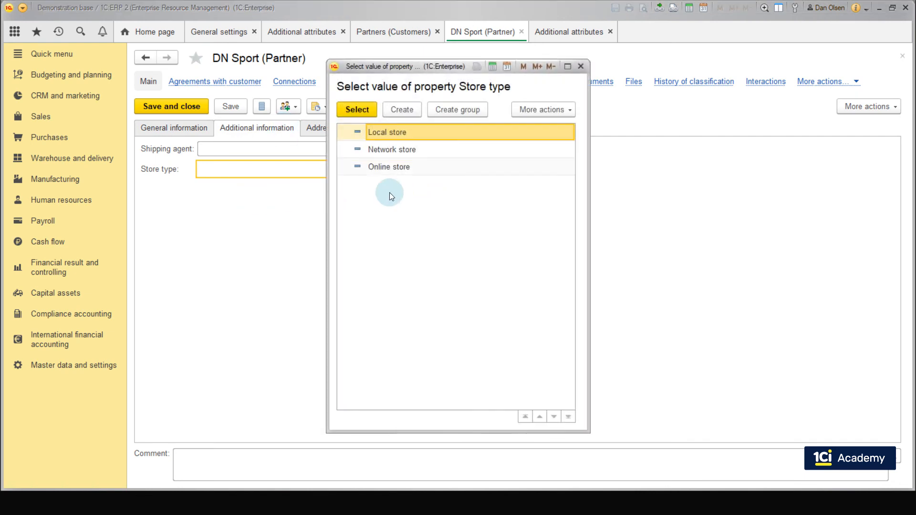
double_click(396, 153)
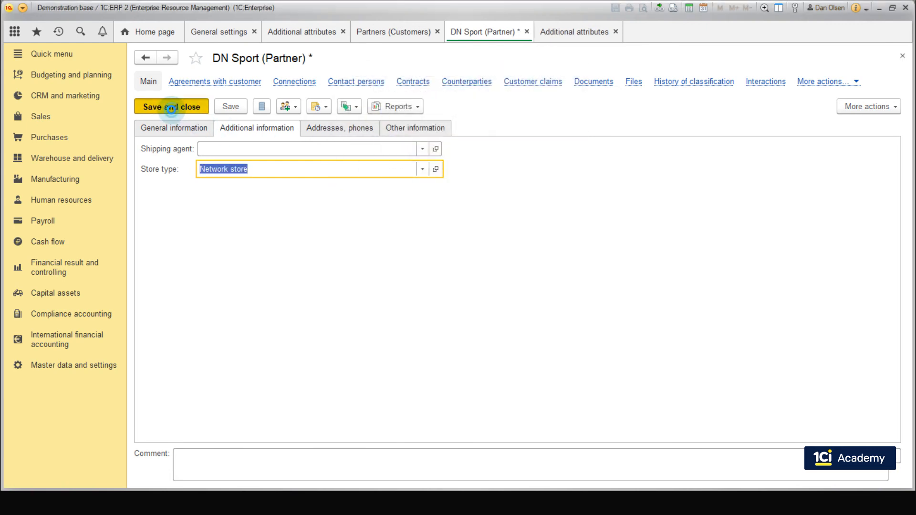
left_click(171, 109)
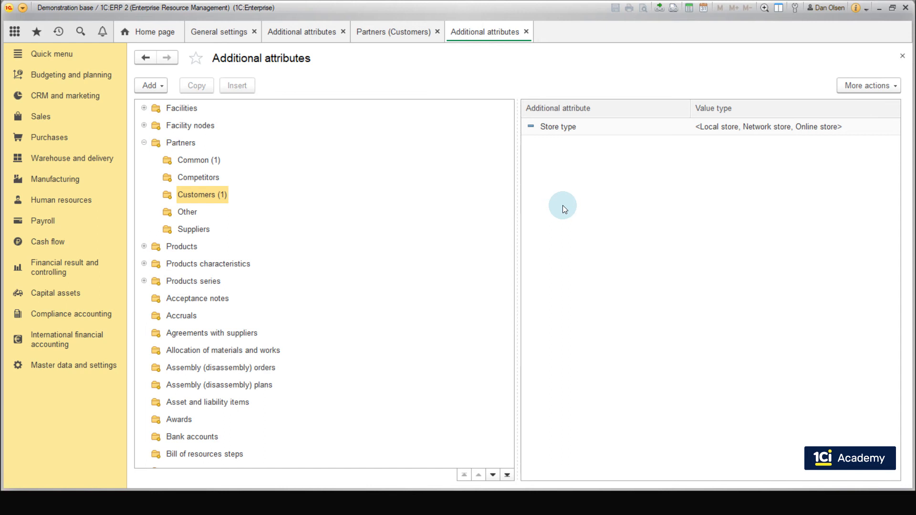
- Create a customer segment described as Network store in CRM and marketing, with the generation method Generate manually
left_click(91, 95)
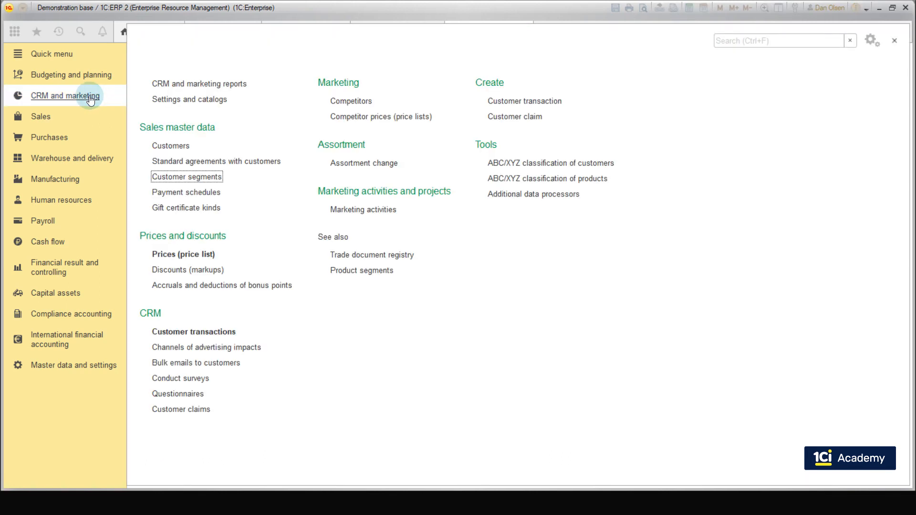
left_click(185, 175)
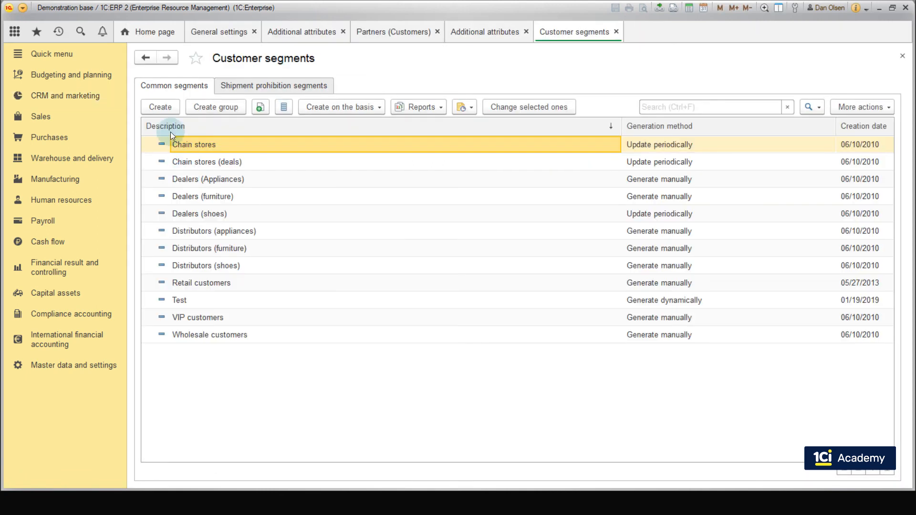
left_click(164, 108)
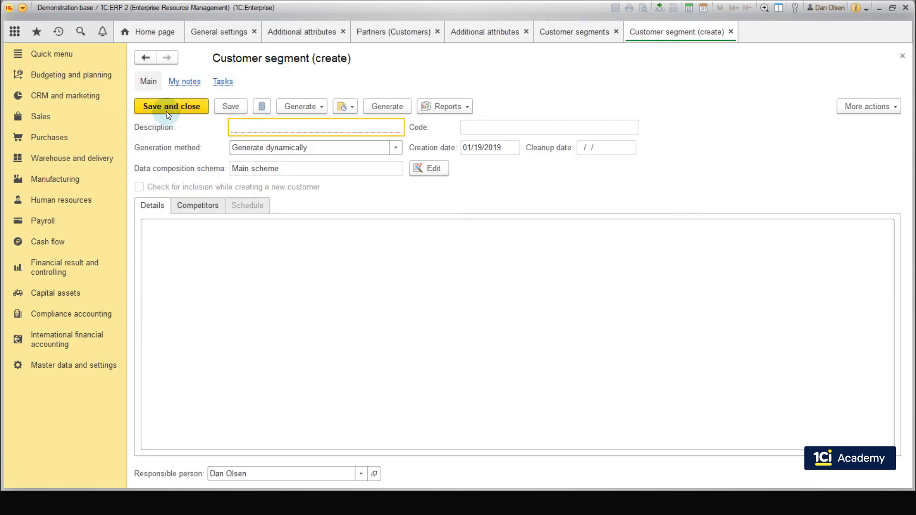
type("Network store")
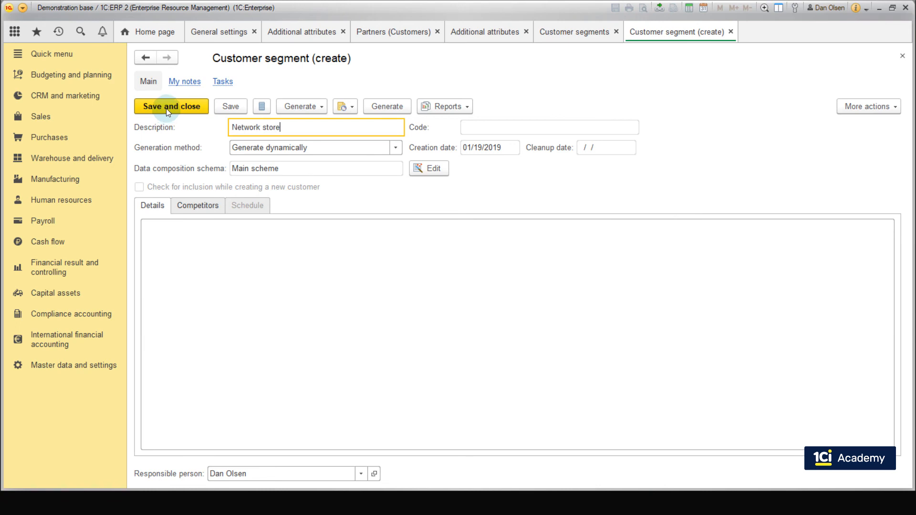
left_click(395, 148)
left_click(327, 200)
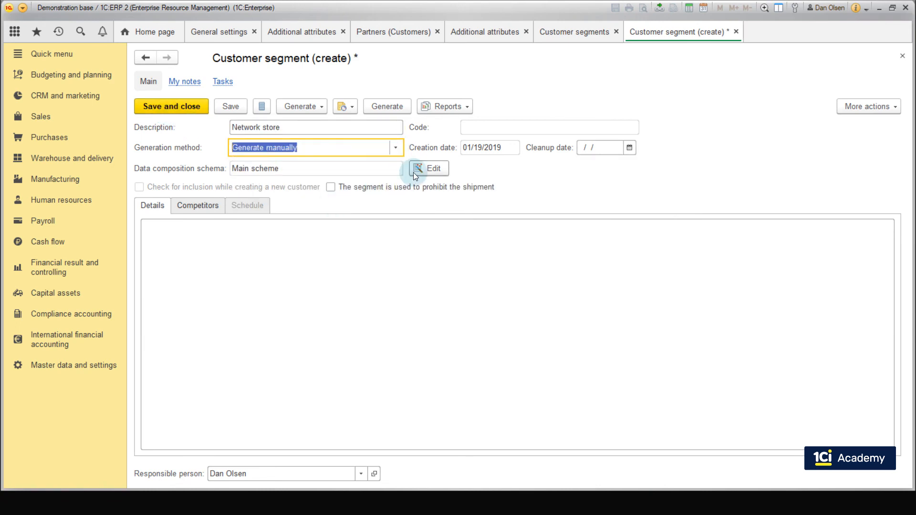
- Add a filter to the segment's composition schema where the partner's Store type (Customers) is equal to Network store, and finish editing
left_click(416, 168)
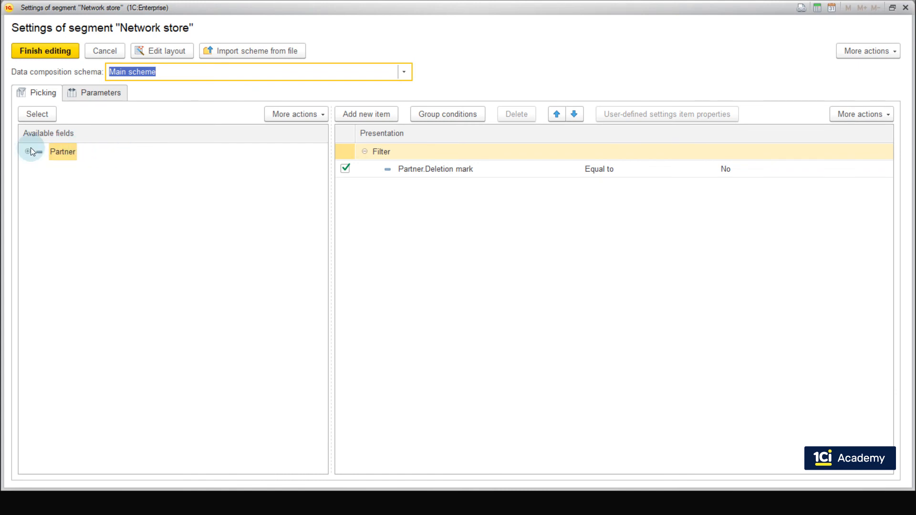
left_click(29, 151)
scroll(145, 235, "down", 5)
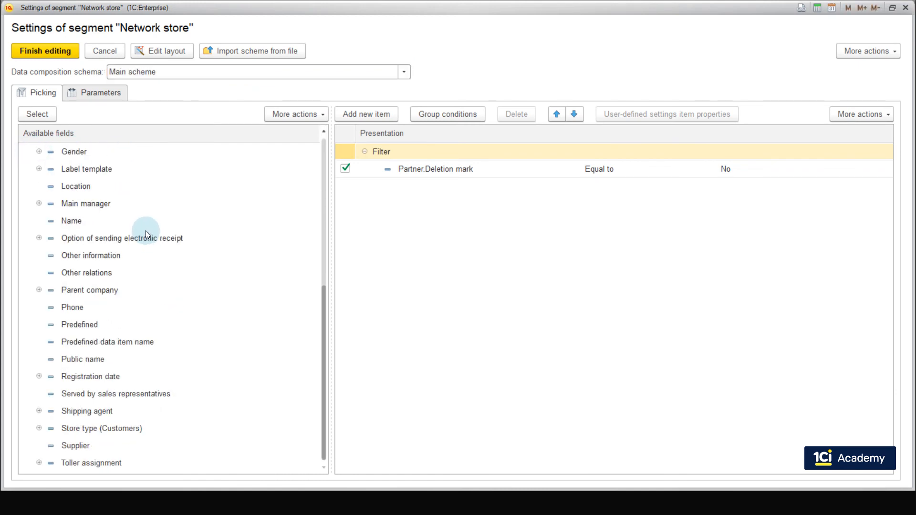
left_click(102, 428)
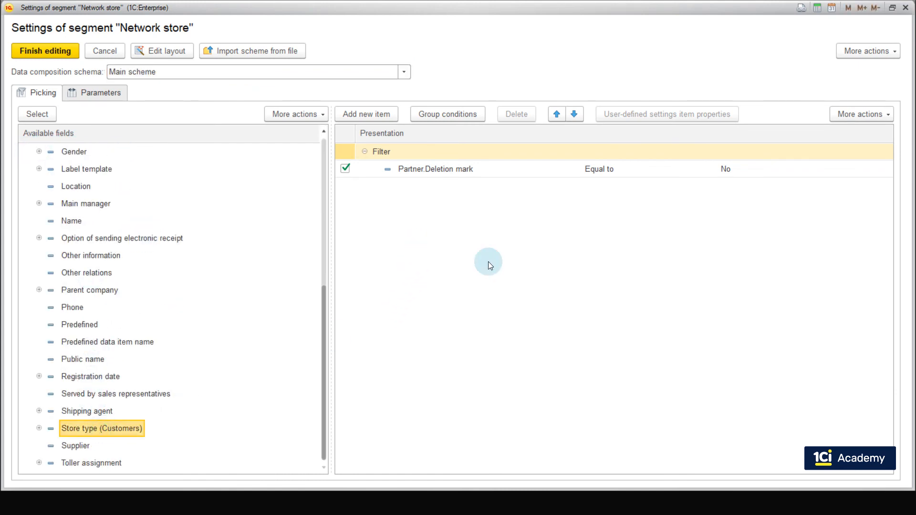
left_click_drag(488, 261, 489, 261)
left_click(844, 184)
left_click(822, 204)
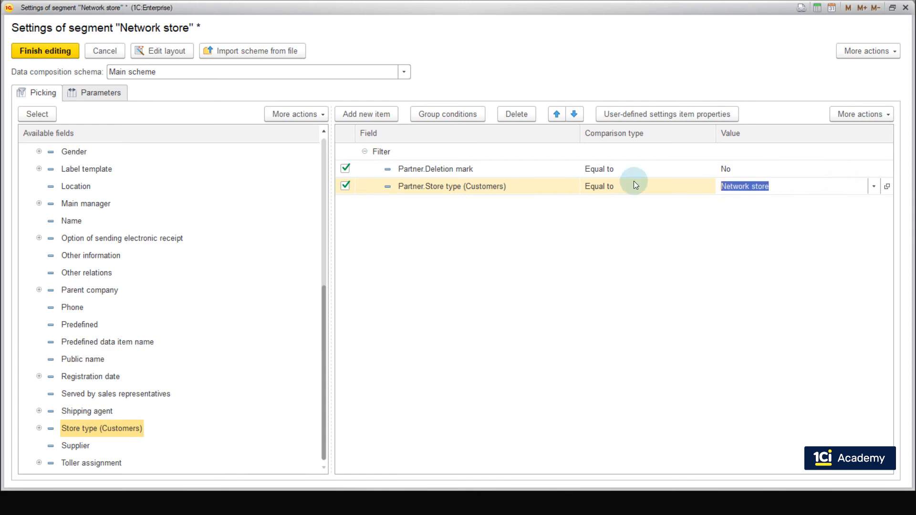
left_click(54, 51)
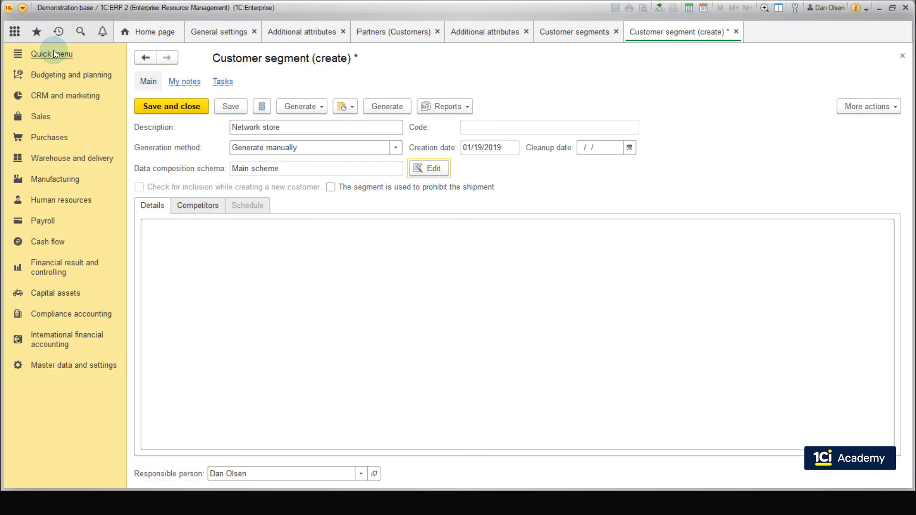
- Save the Network store segment, generate its content, and review the customer row in its Segment content report
left_click(242, 105)
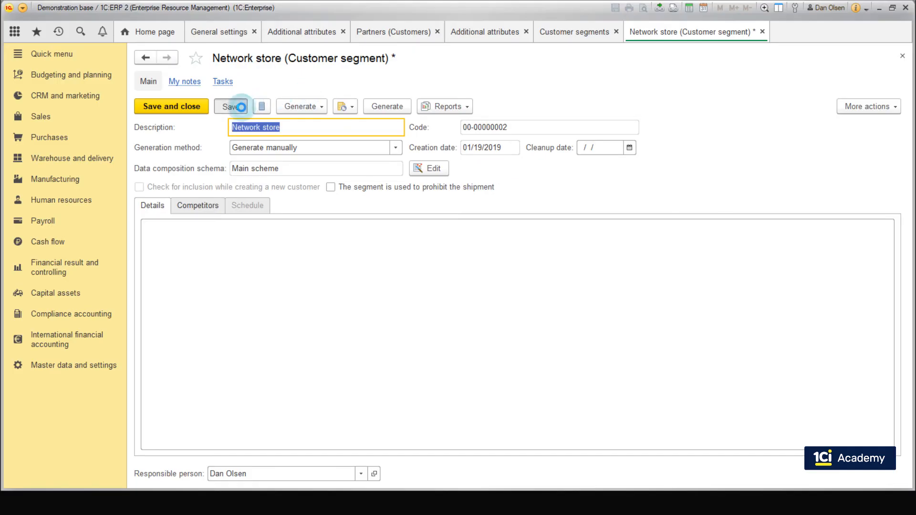
left_click(380, 104)
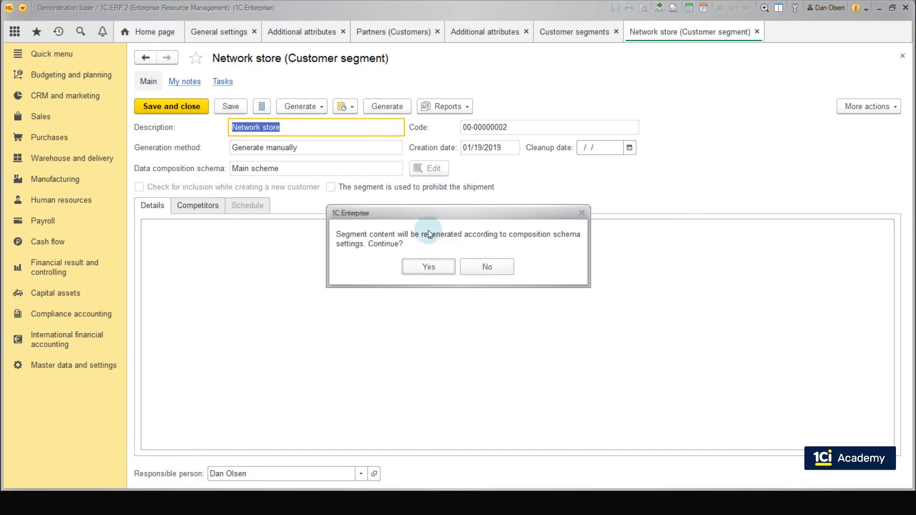
left_click(428, 265)
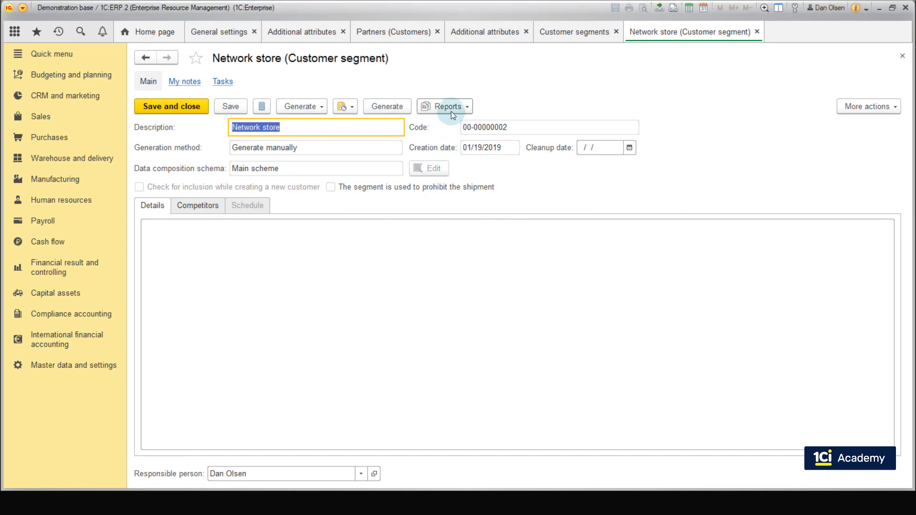
left_click(451, 111)
left_click(473, 165)
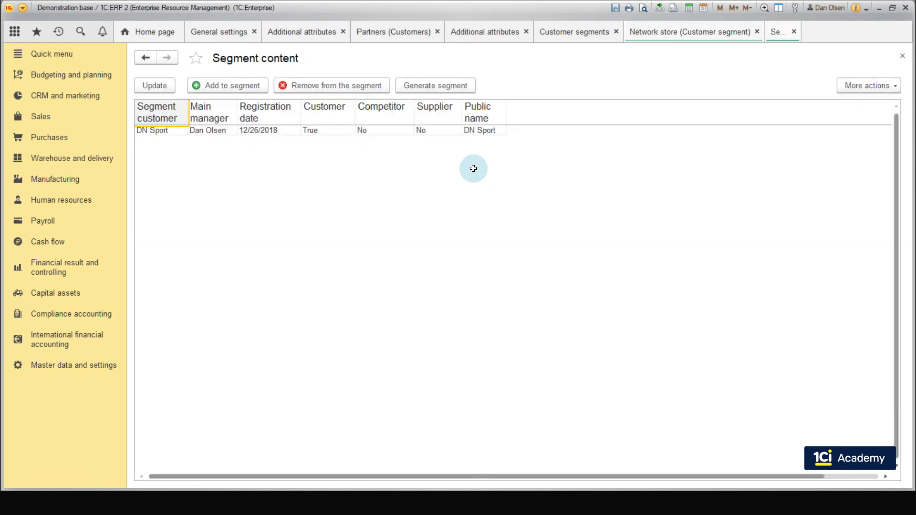
left_click_drag(423, 130, 196, 131)
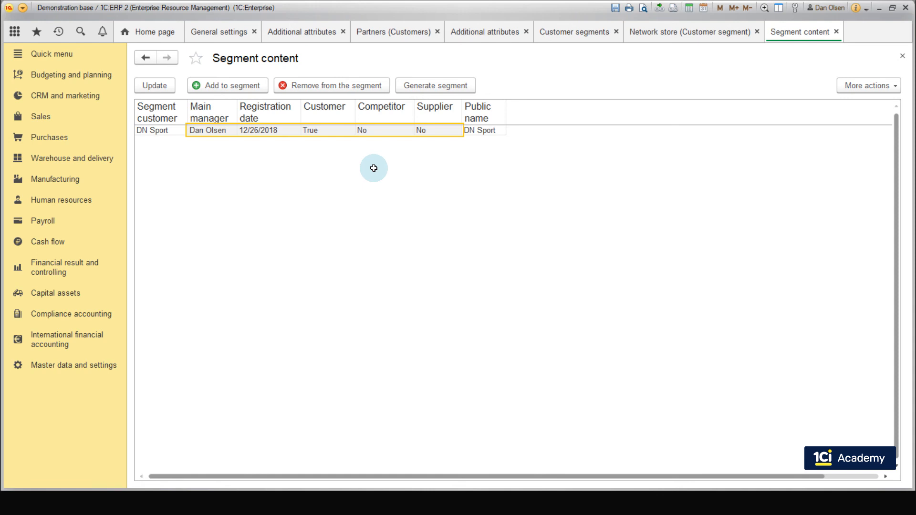
- Copy the Berlin sales agreement from the standard agreements with customers and describe the copy as SBS segment sales agreement
left_click(62, 95)
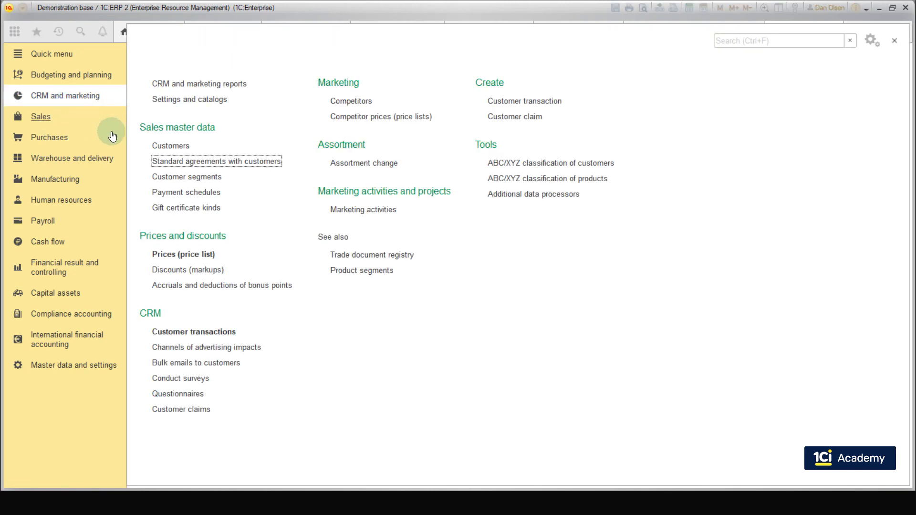
left_click(222, 160)
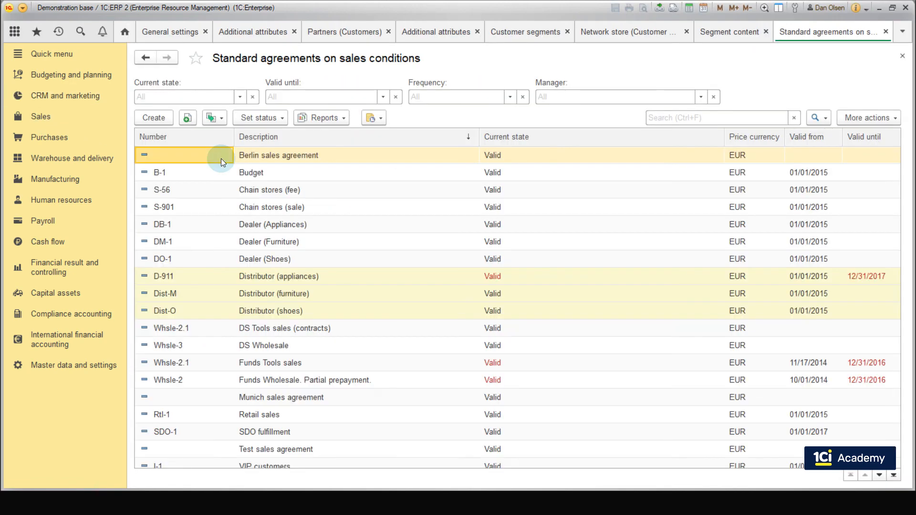
left_click(248, 156)
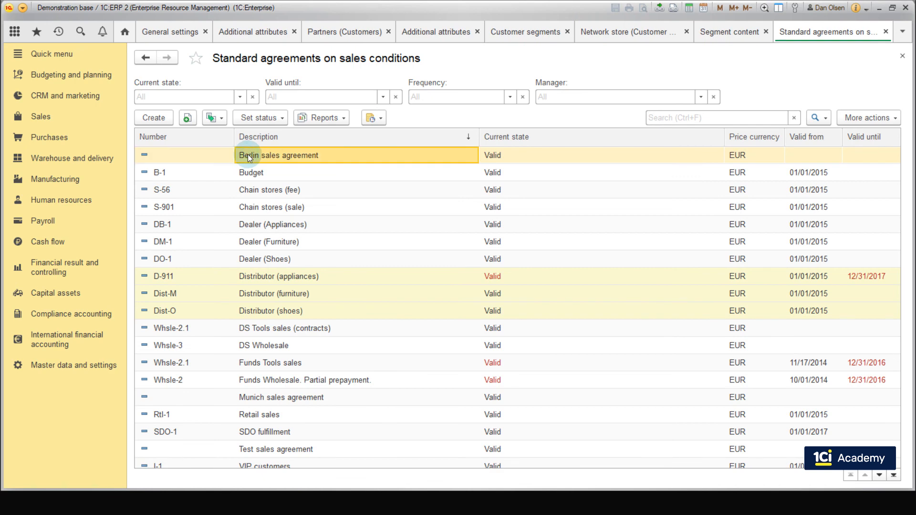
left_click(186, 118)
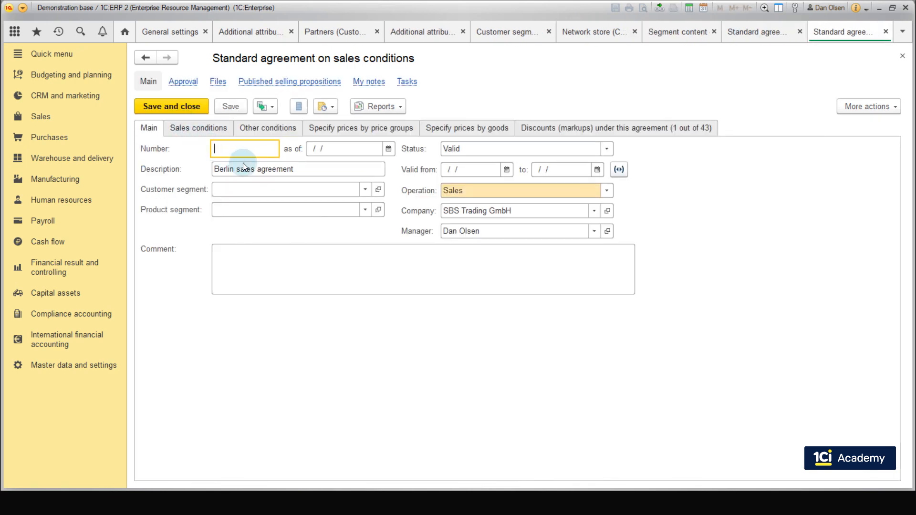
left_click(243, 166)
type("SBS segment sales agreement")
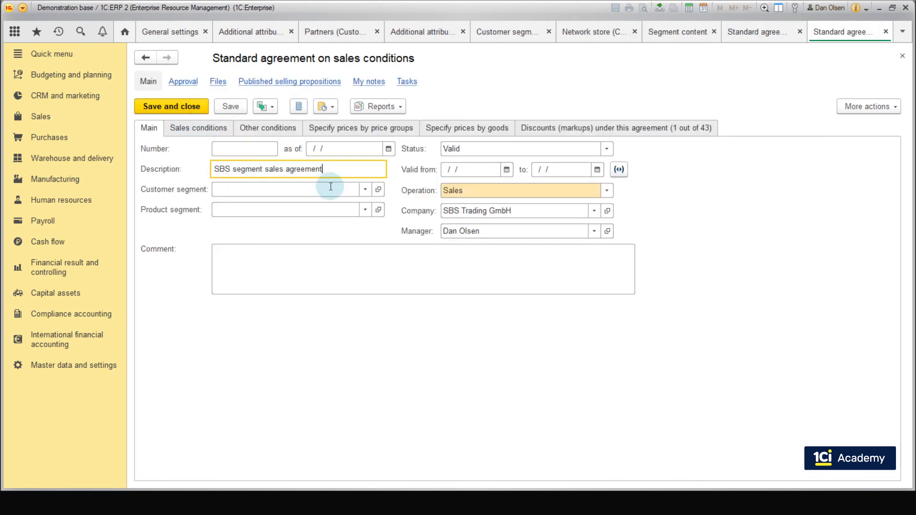
- Set the agreement's customer segment to Network store and its product segment to SBS Category
left_click(364, 190)
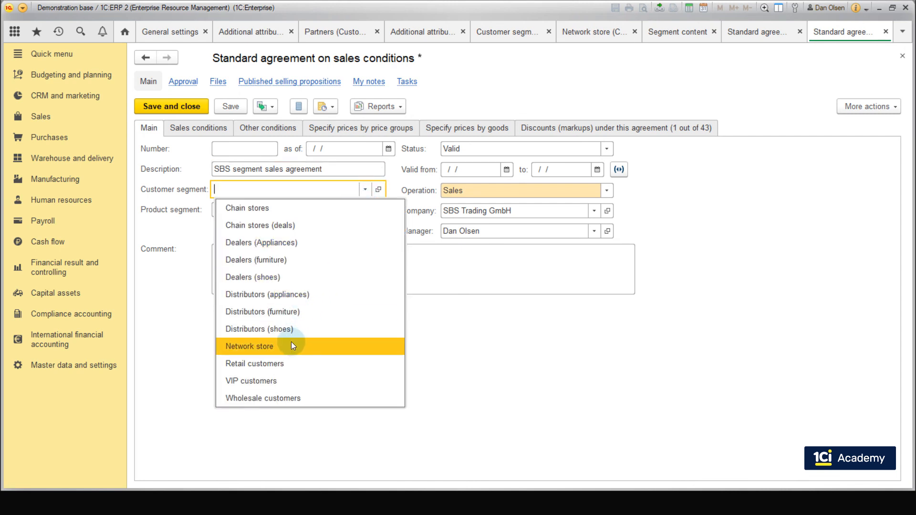
left_click(292, 346)
left_click(367, 208)
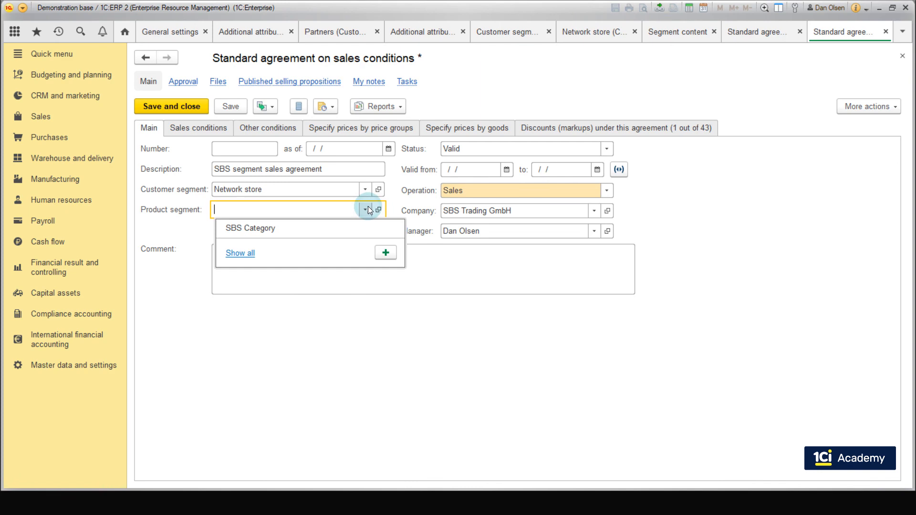
left_click(328, 224)
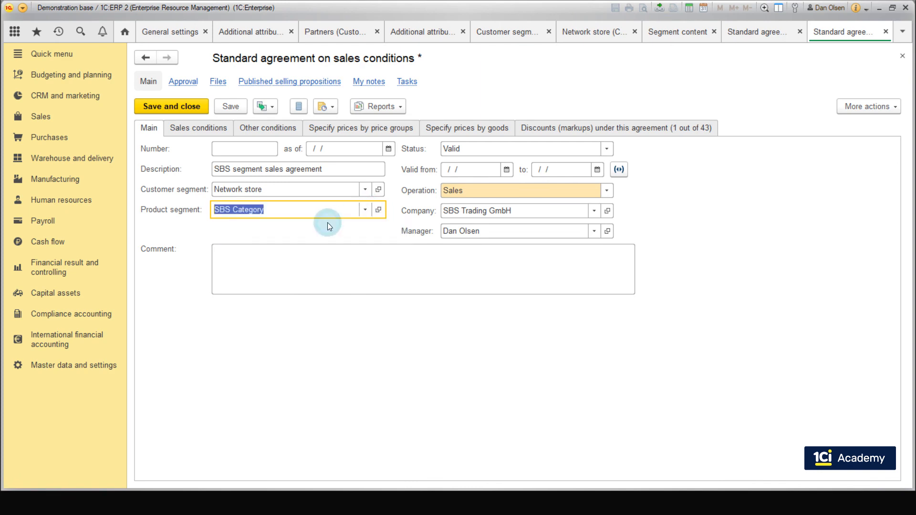
- Set the warehouse in the agreement's sales conditions to Central warehouse
left_click(226, 133)
left_click(348, 306)
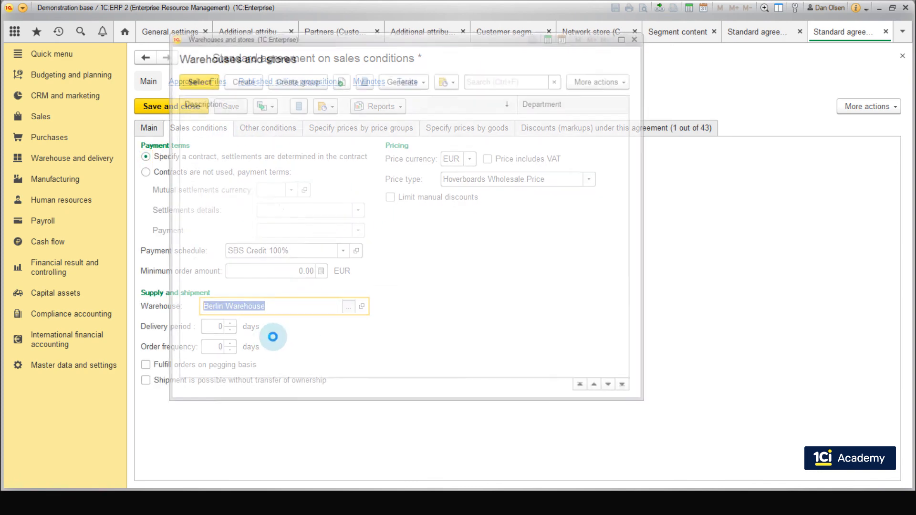
double_click(245, 276)
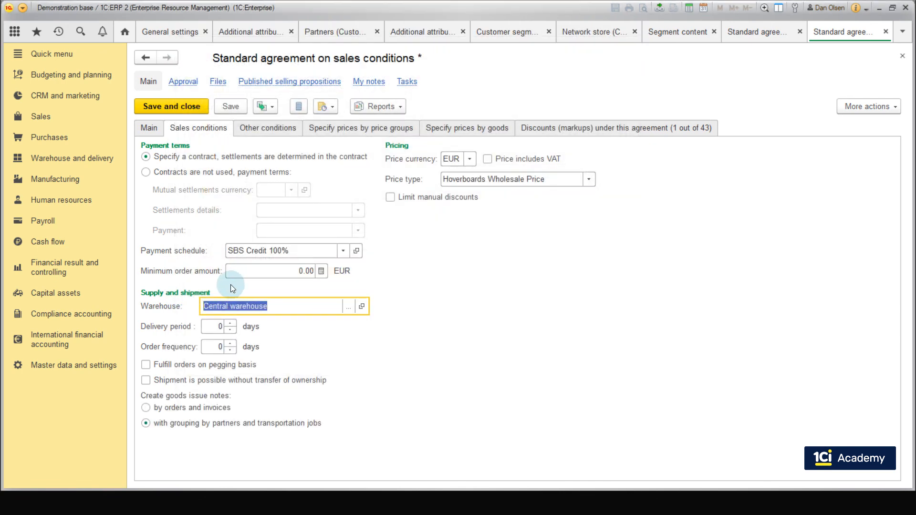
- Set the delivery period to 3 days and the price type to SBS discount 10%, and close the price type's card
left_click(230, 324)
left_click(230, 323)
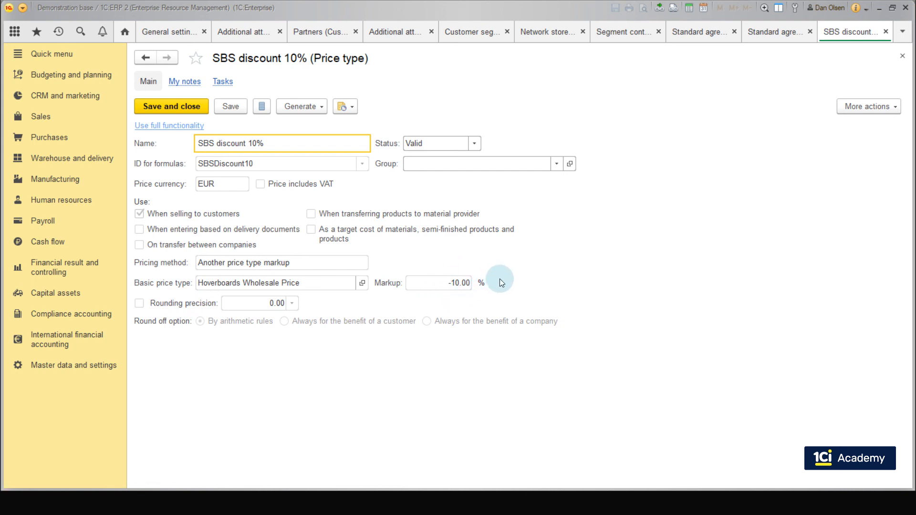
key("Escape")
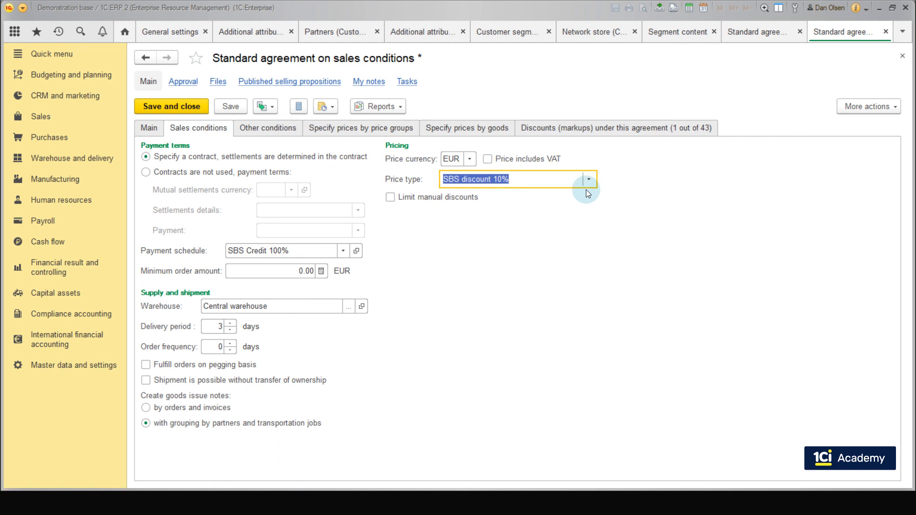
- Deactivate the 3% (Lux) discount under this agreement as of 01/01/2019 and save the agreement
left_click(580, 136)
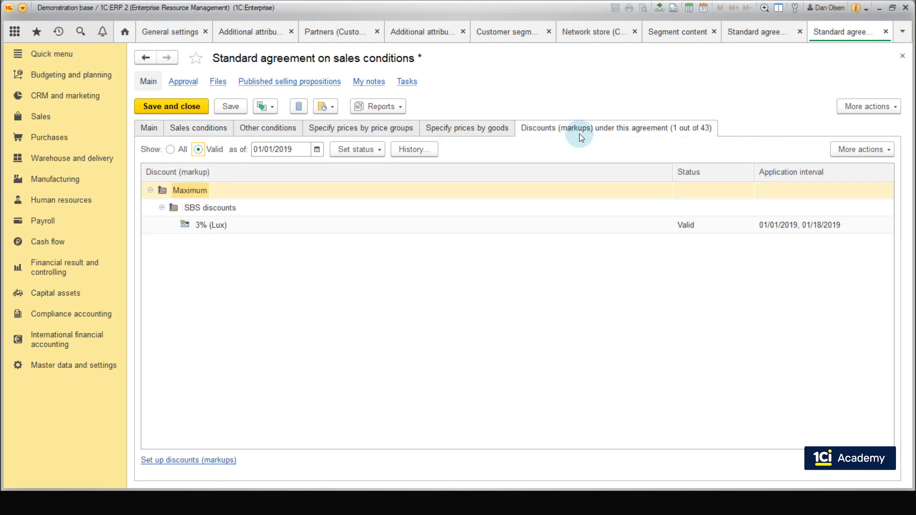
left_click(255, 226)
left_click(314, 150)
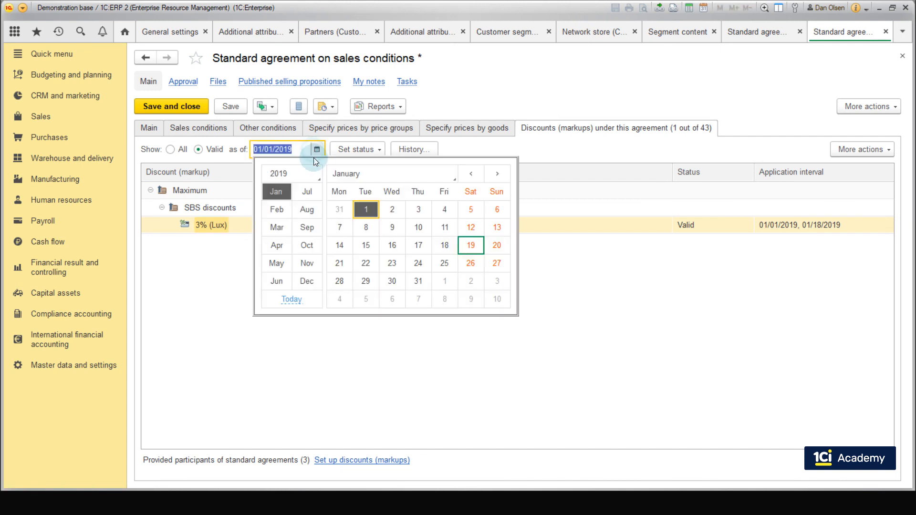
left_click(366, 209)
left_click(356, 149)
left_click(377, 184)
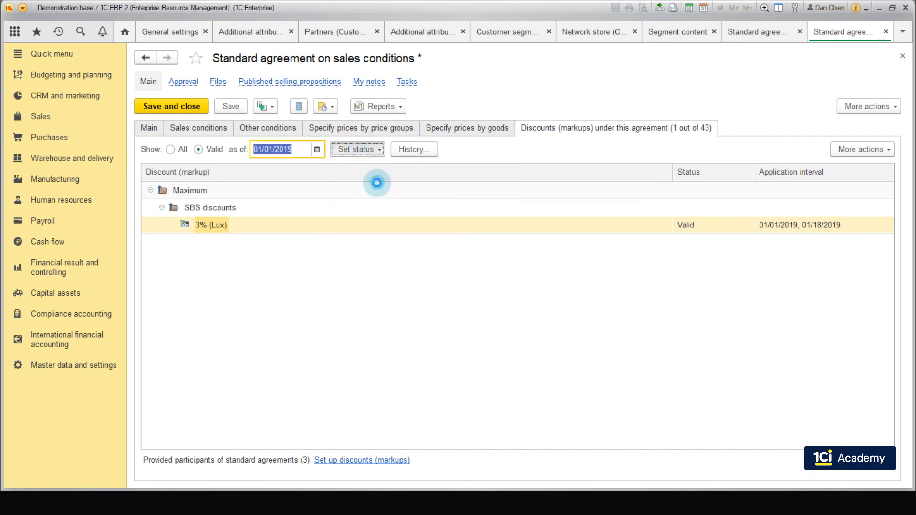
left_click(431, 308)
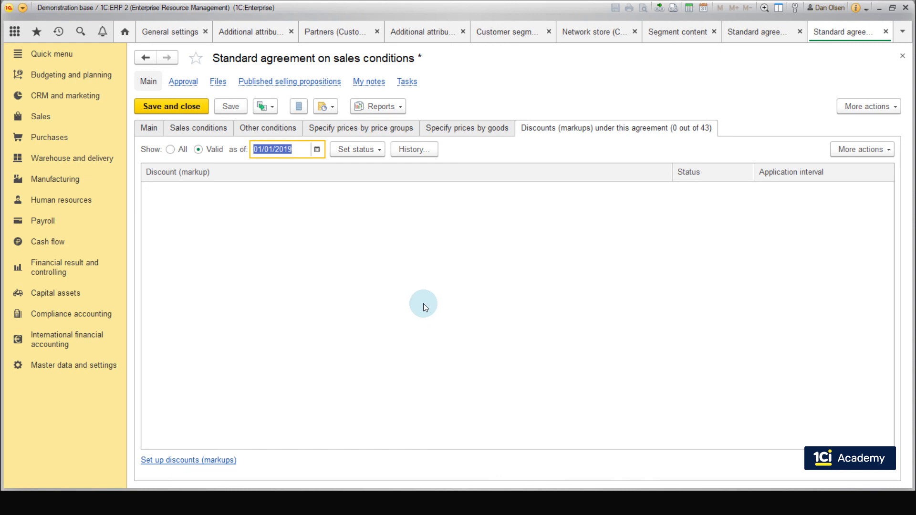
left_click(233, 107)
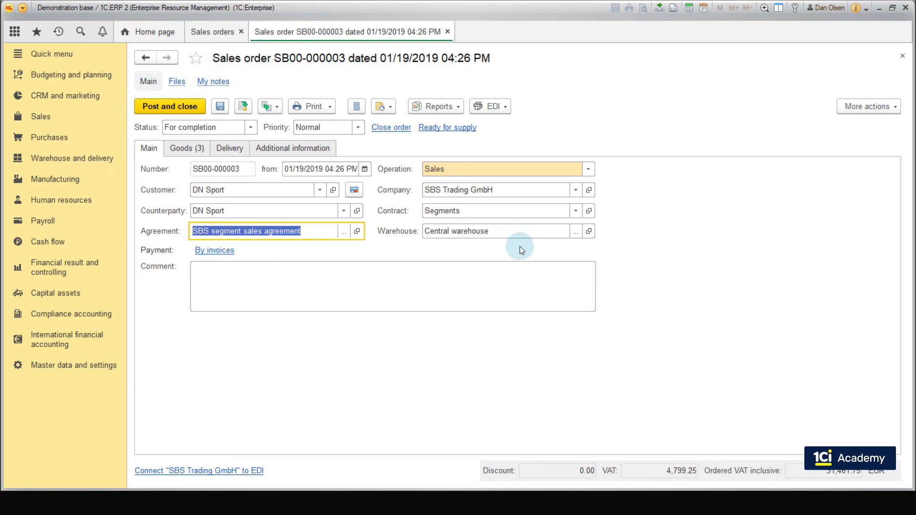
- Review the goods, price types and prices in the DN Sport sales order based on the SBS segment sales agreement
left_click(180, 148)
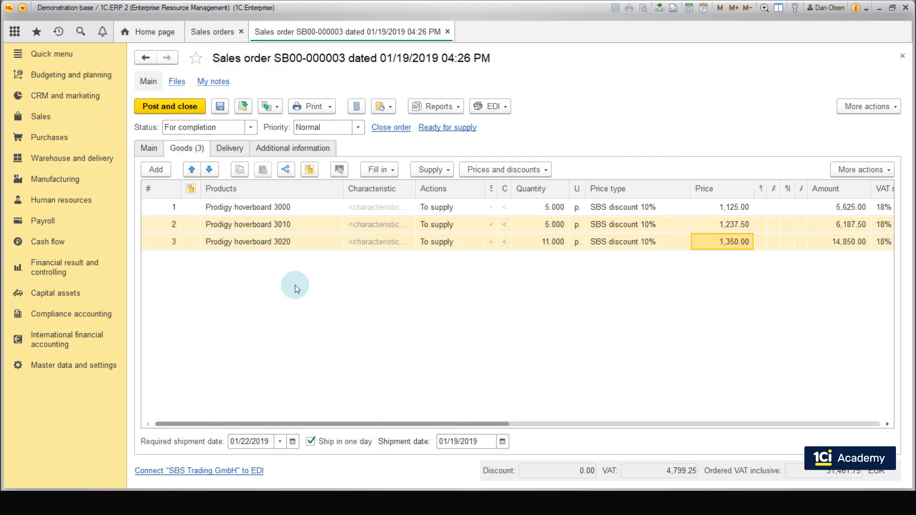